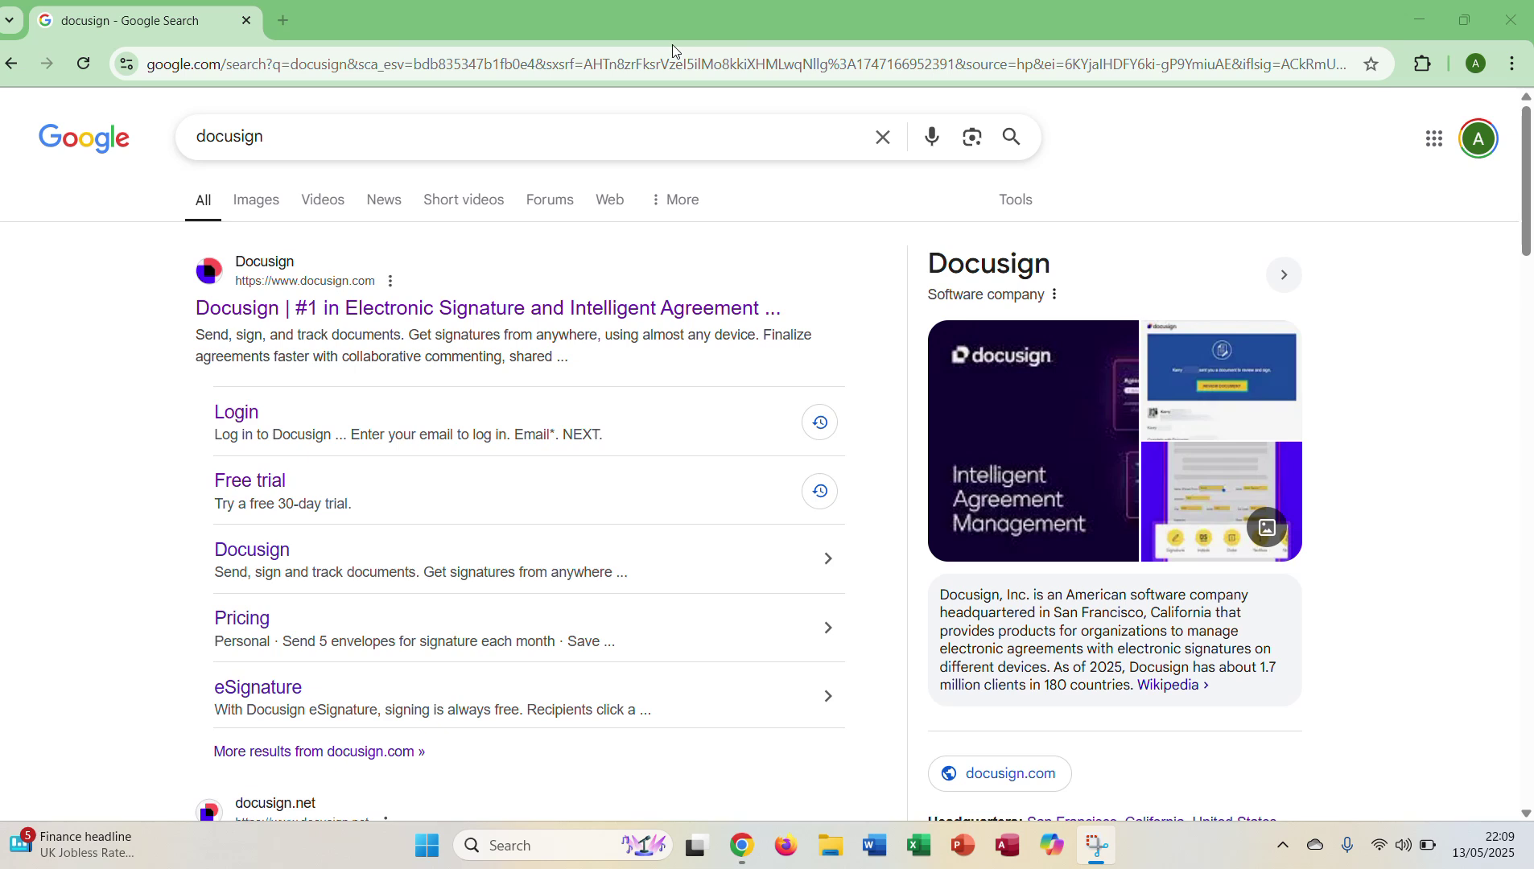
# Step: Open the Docusign website from the search results, view its products and go to the plans and pricing page
pyautogui.click(483, 309)
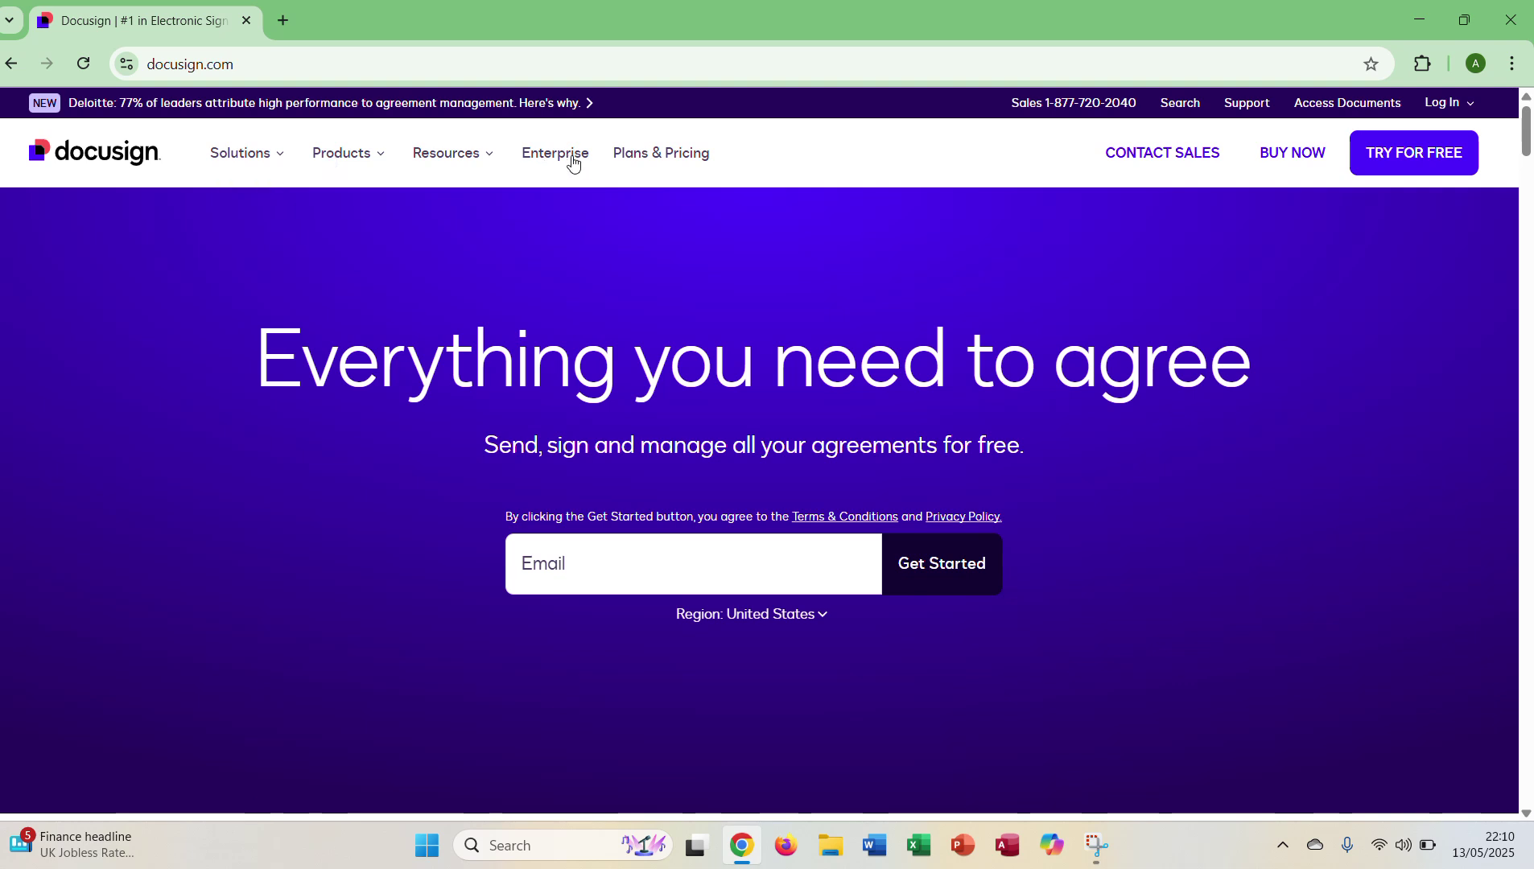
pyautogui.click(372, 167)
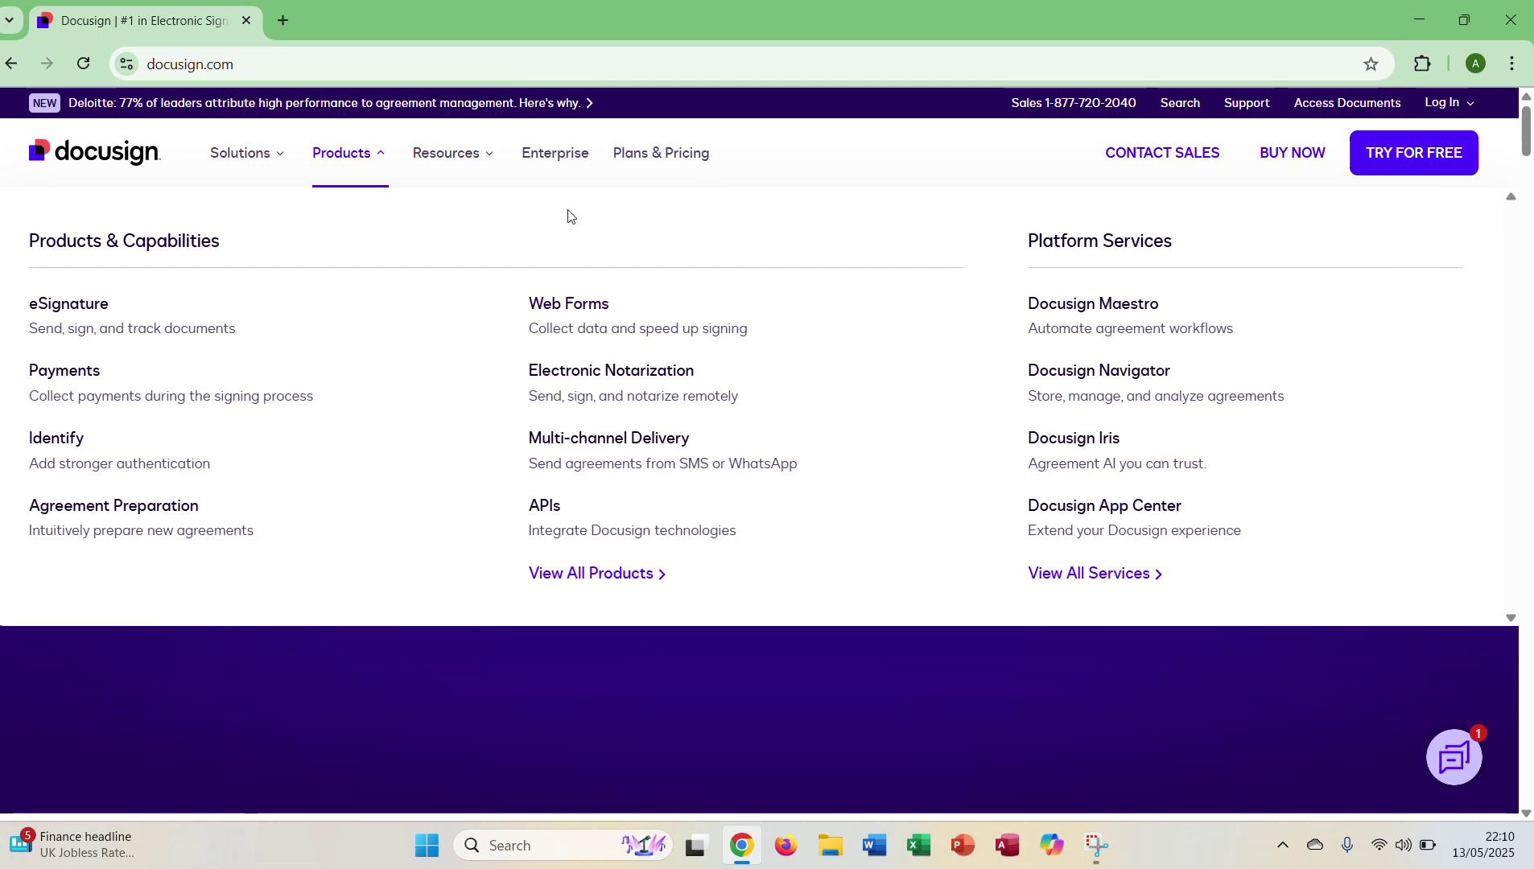
pyautogui.click(642, 158)
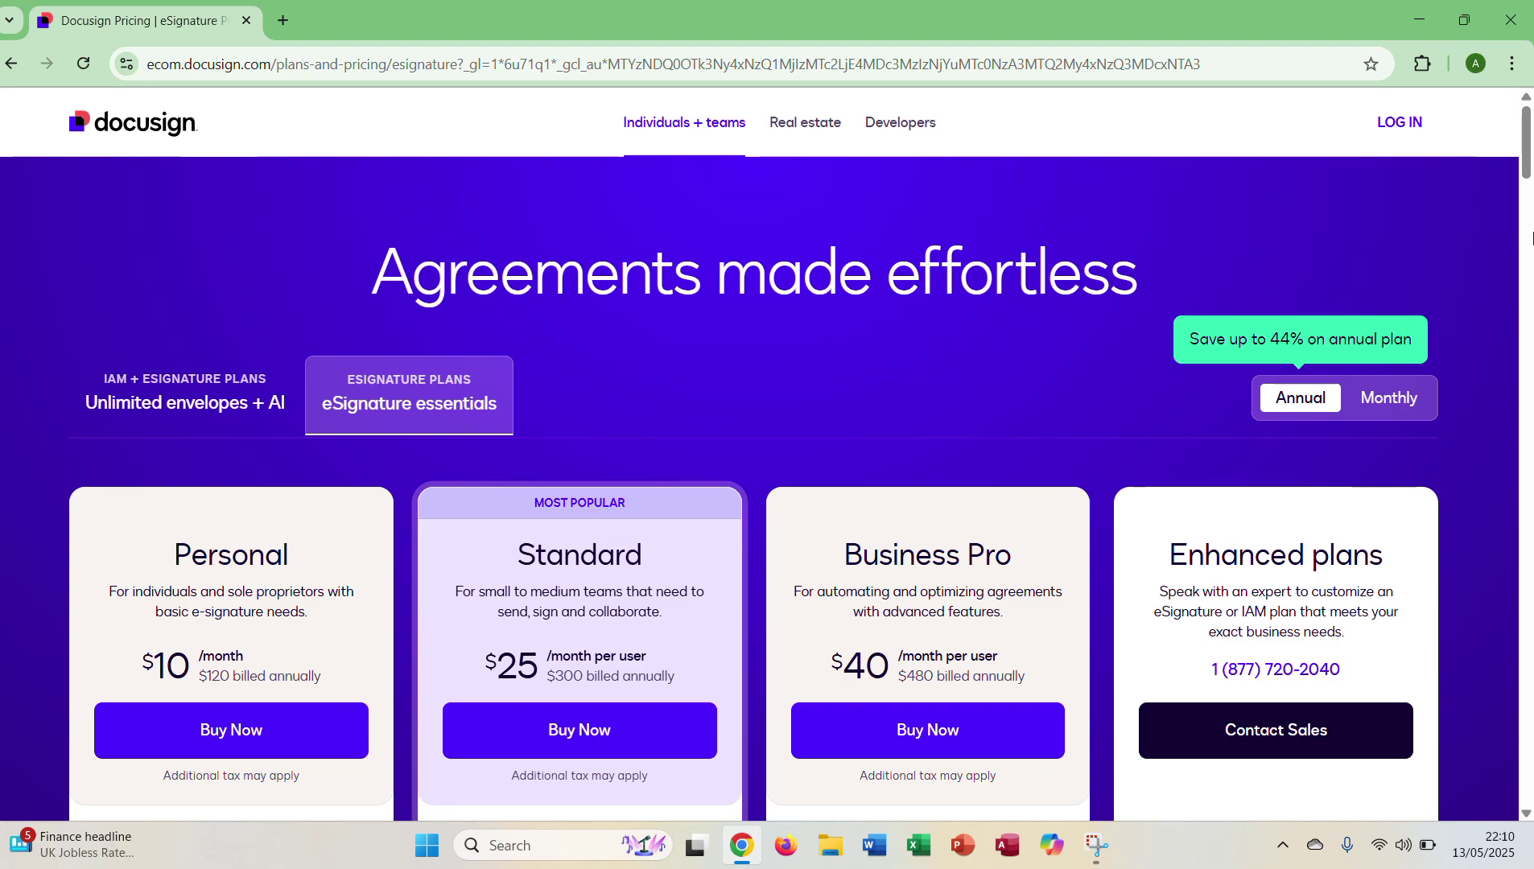
# Step: Examine the real estate plans, comparing their annual prices and included features
pyautogui.moveTo(1529, 150); pyautogui.dragTo(1453, 153)
pyautogui.click(805, 151)
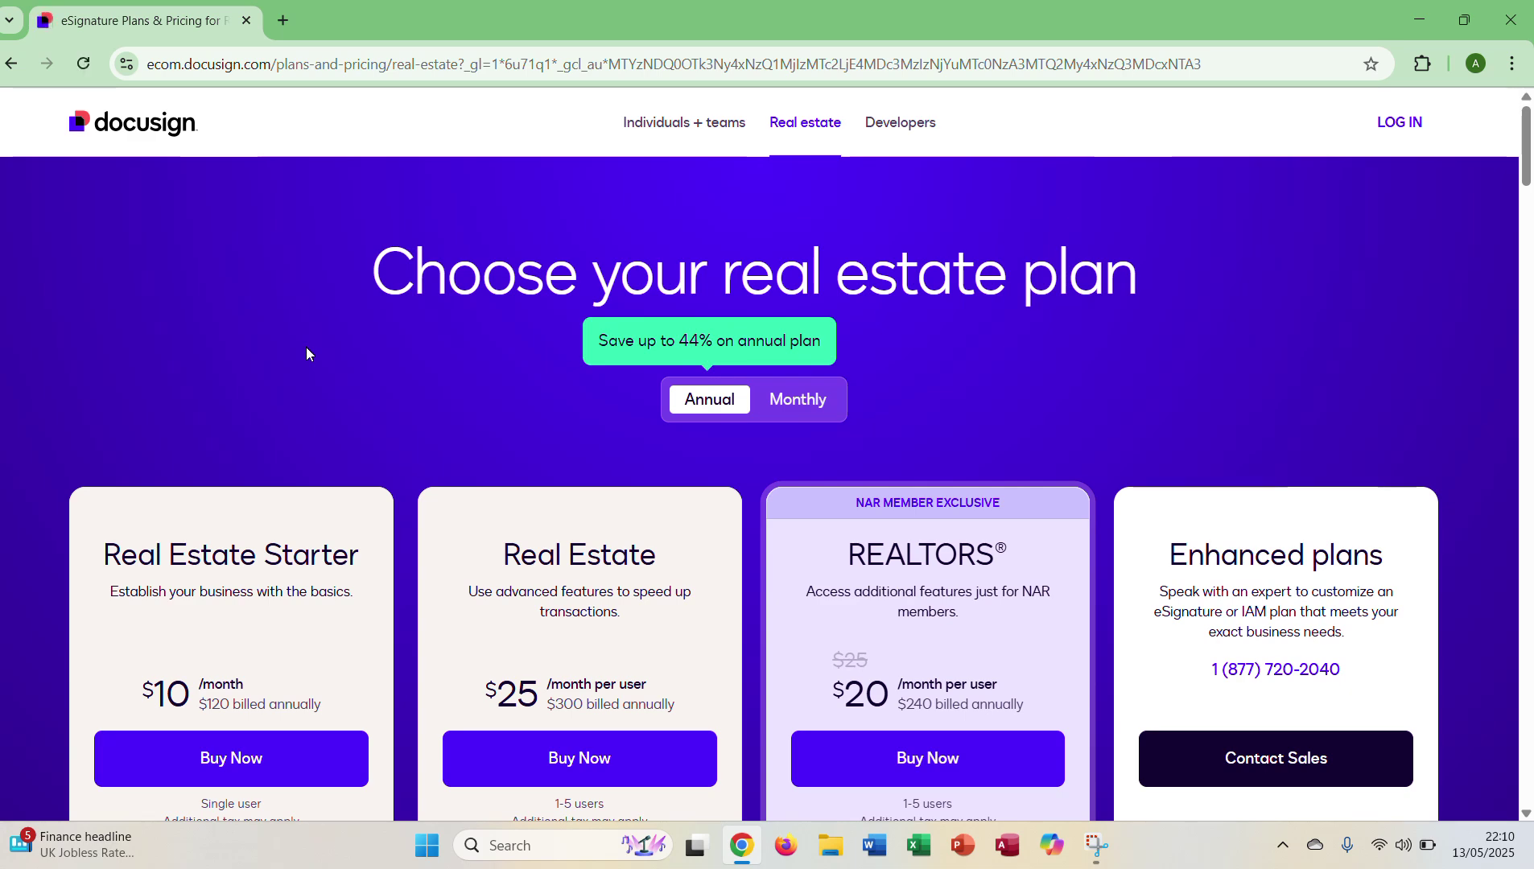
pyautogui.scroll(-3, 307, 352)
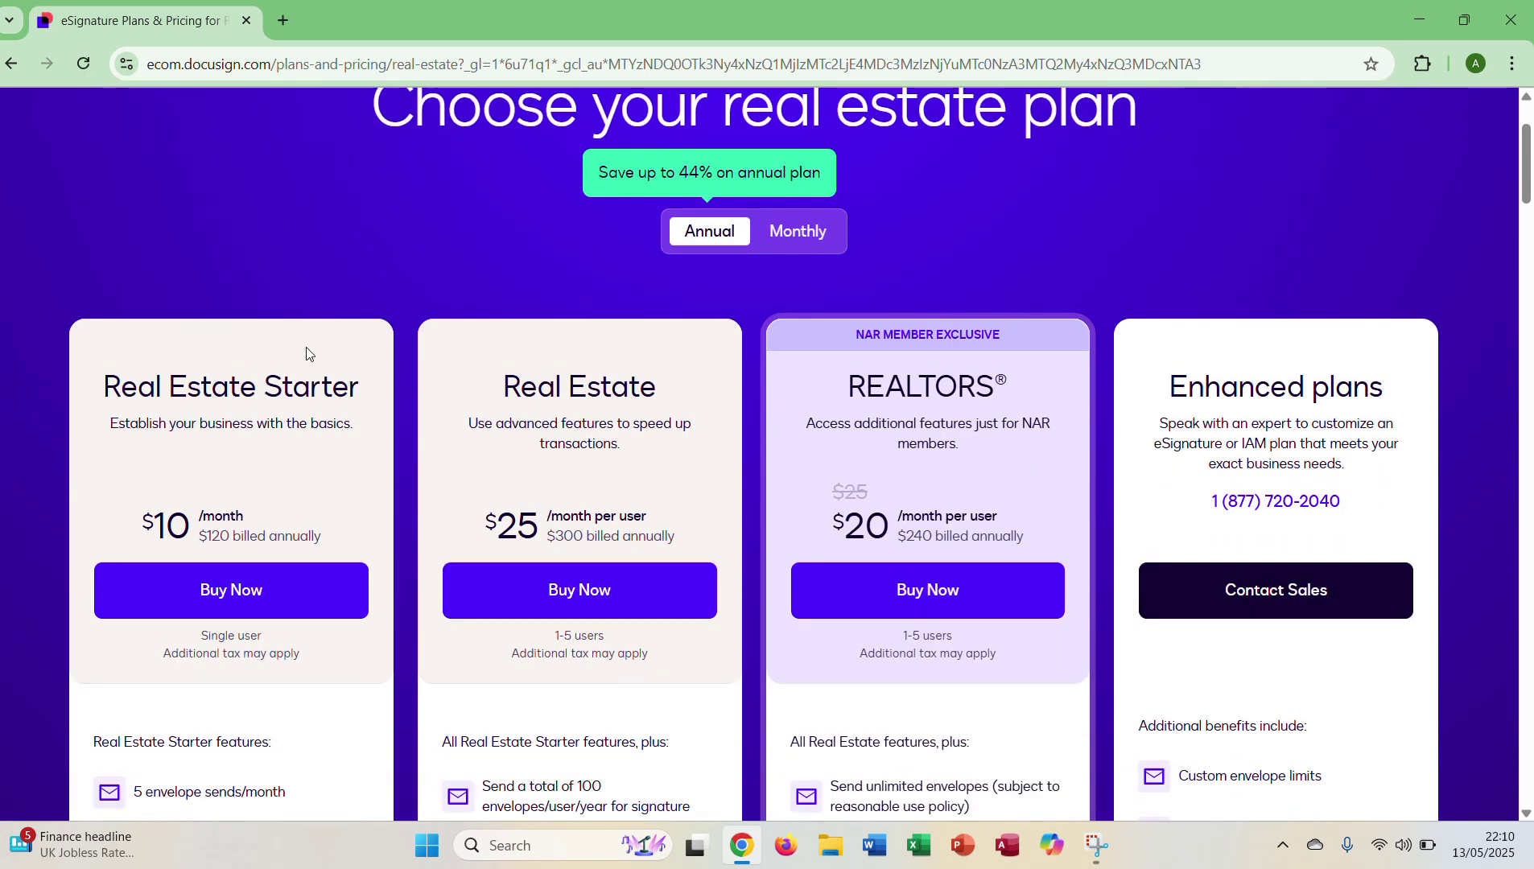
pyautogui.scroll(-3, 307, 351)
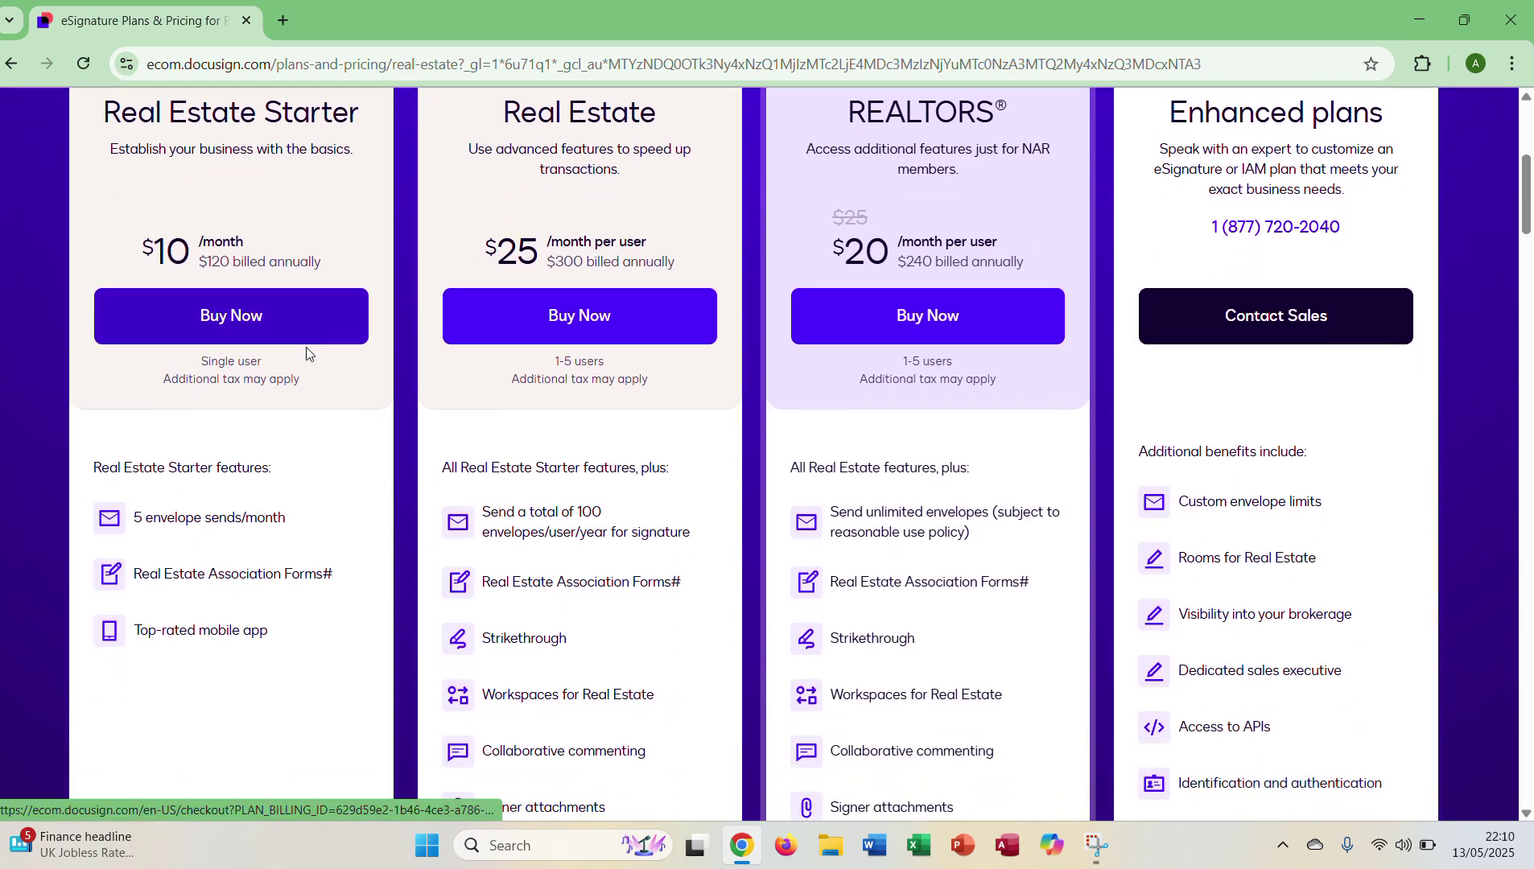
pyautogui.scroll(6, 307, 348)
pyautogui.scroll(1, 307, 348)
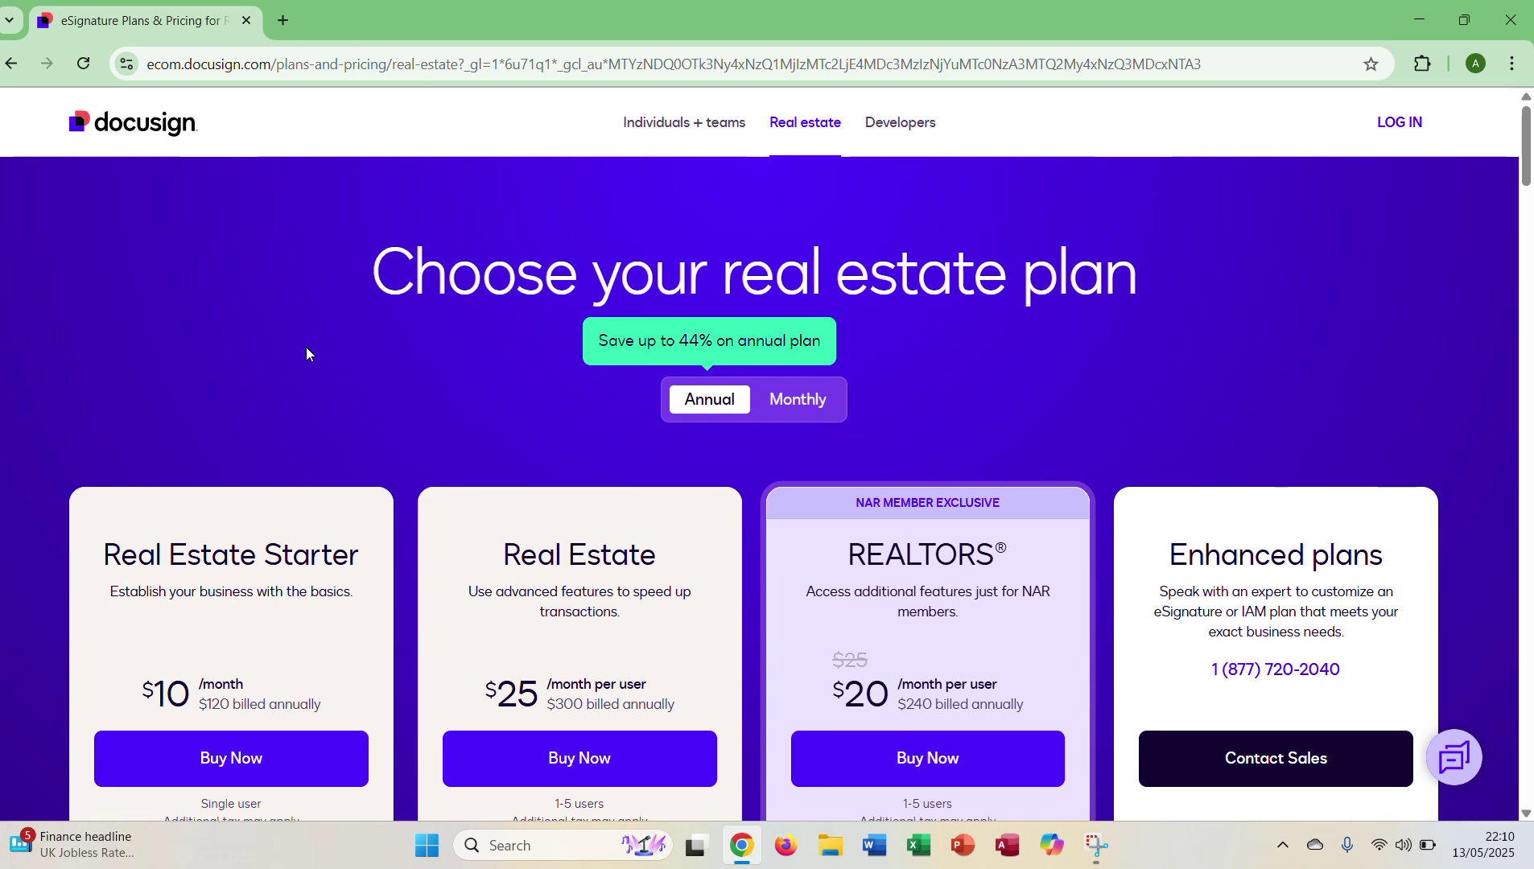
# Step: View the 30-day free trial sign-up page from the Docusign homepage and return to the homepage
pyautogui.click(129, 135)
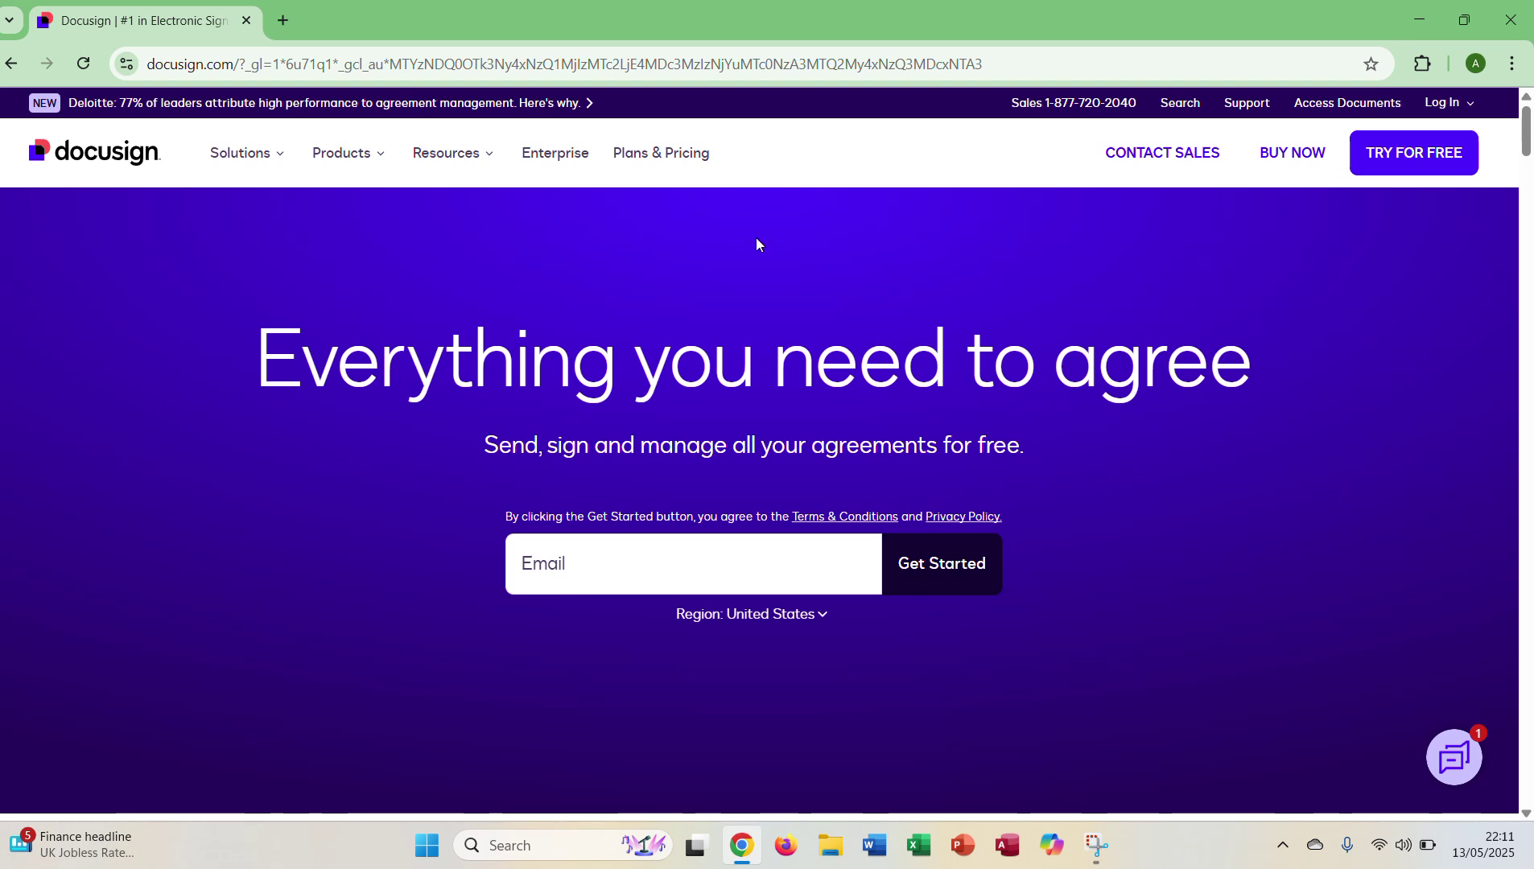
pyautogui.click(1403, 177)
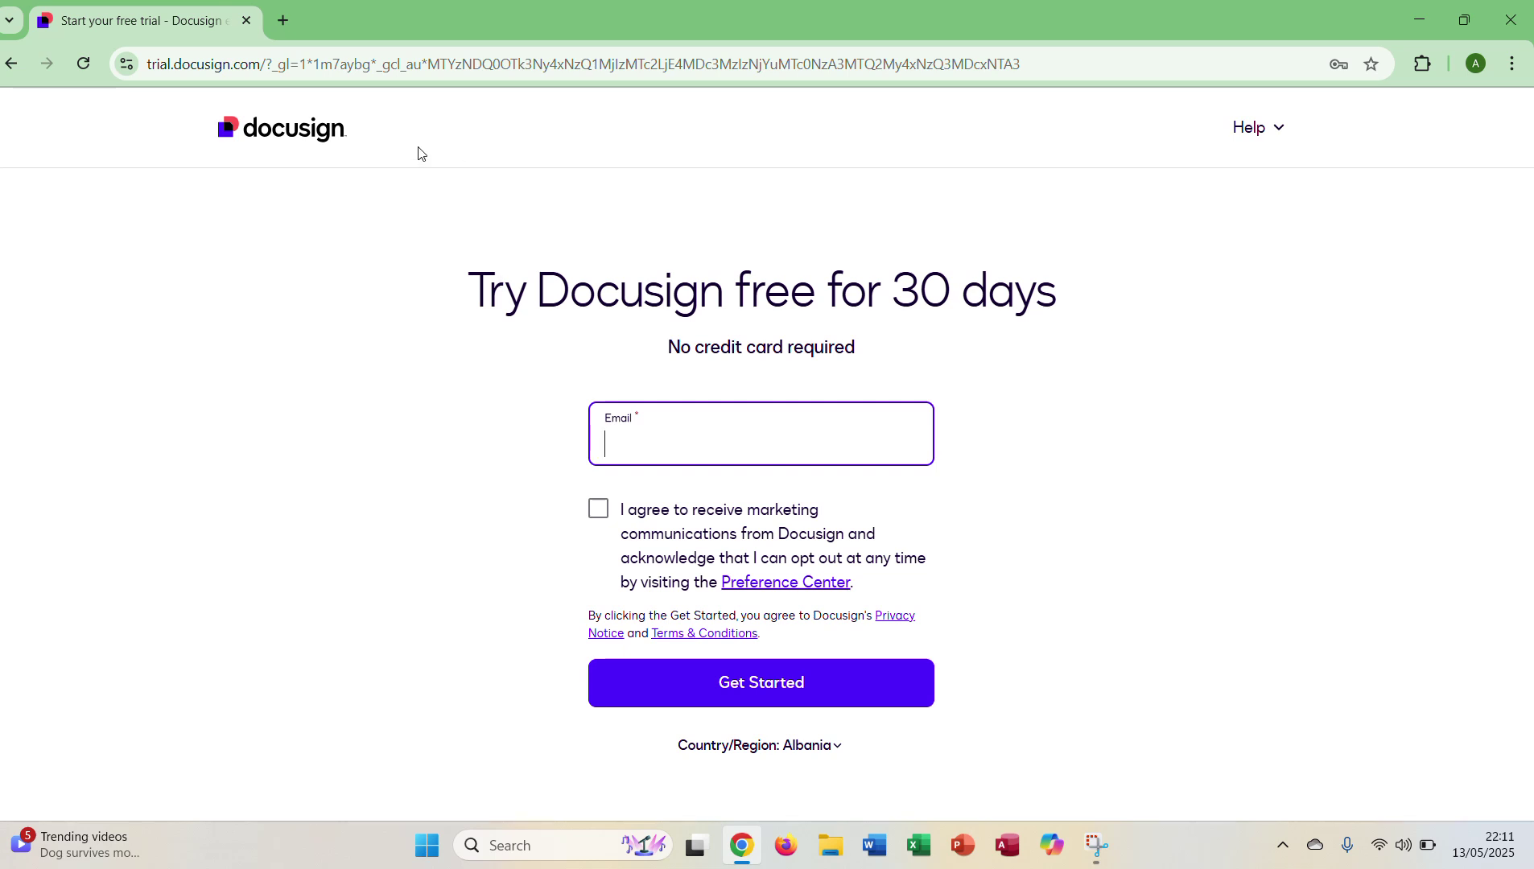
pyautogui.click(326, 143)
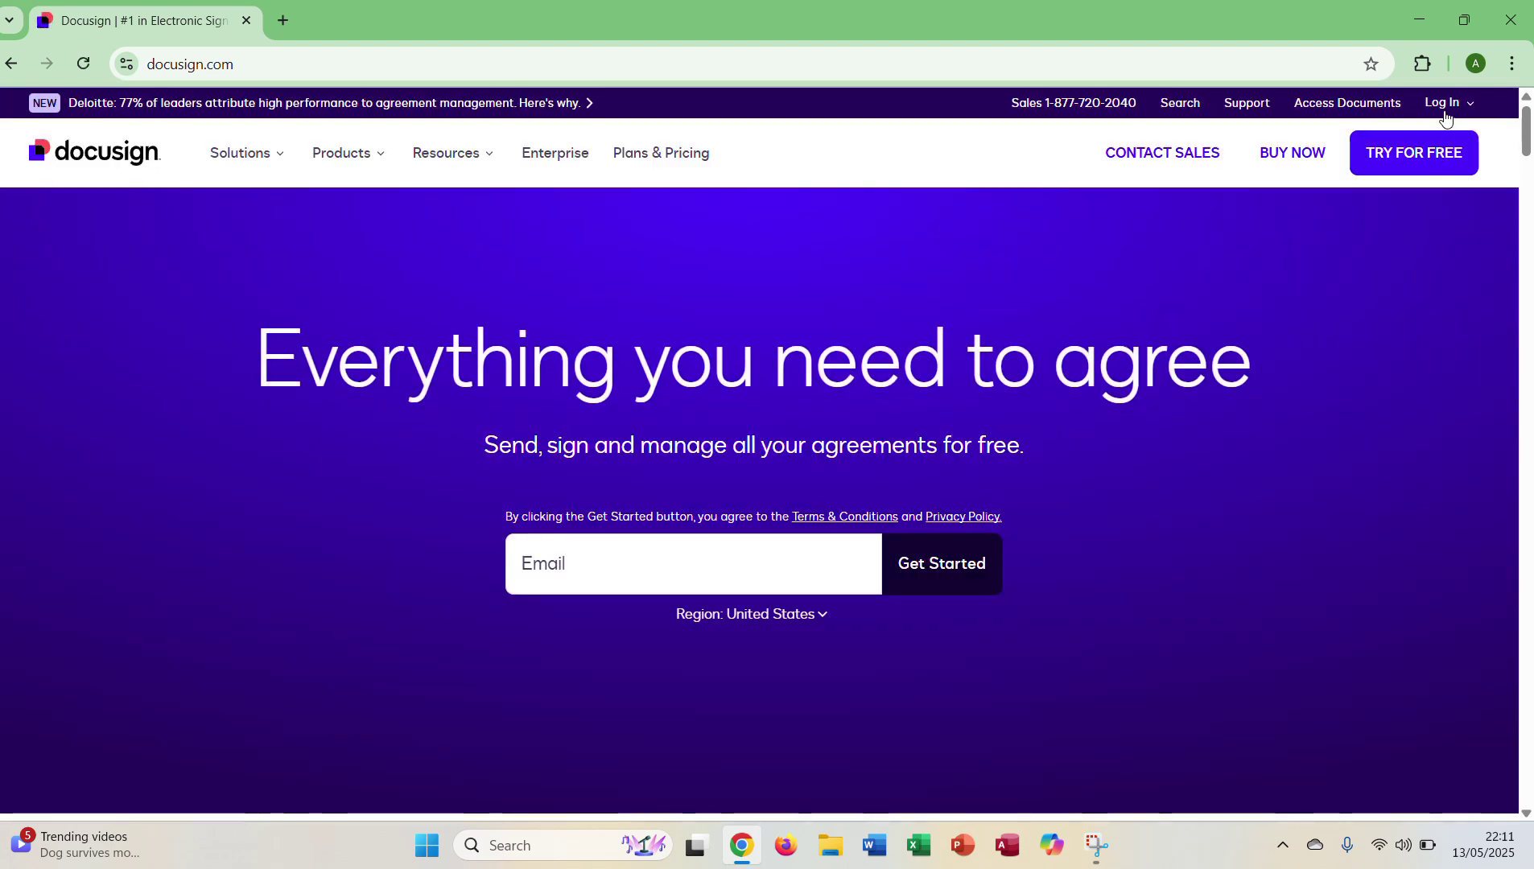
# Step: Log in to the Docusign account with the account password
pyautogui.click(1445, 104)
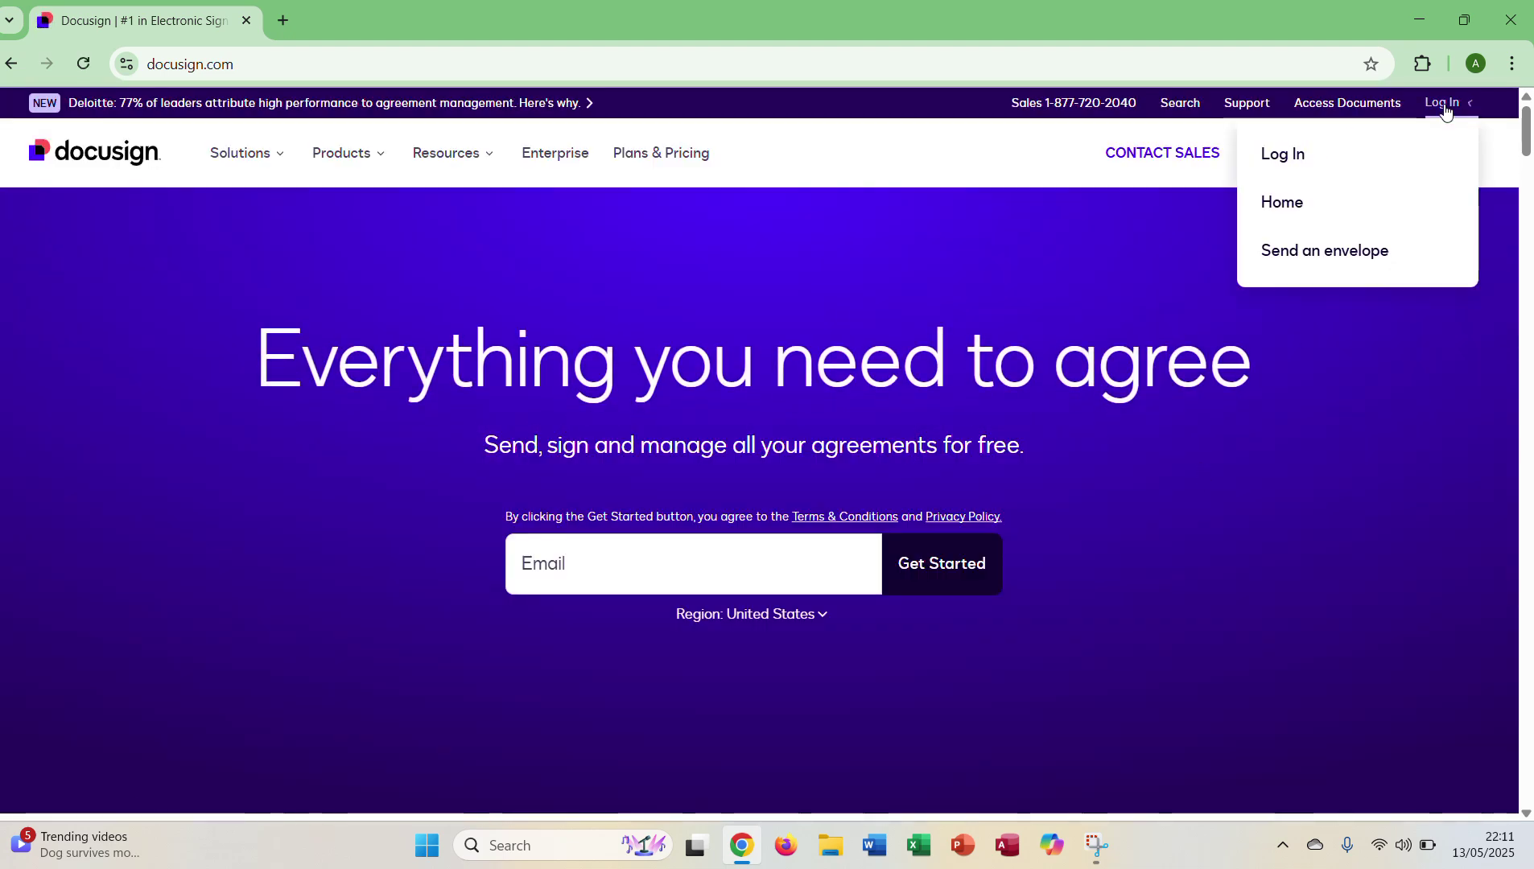
pyautogui.click(1279, 162)
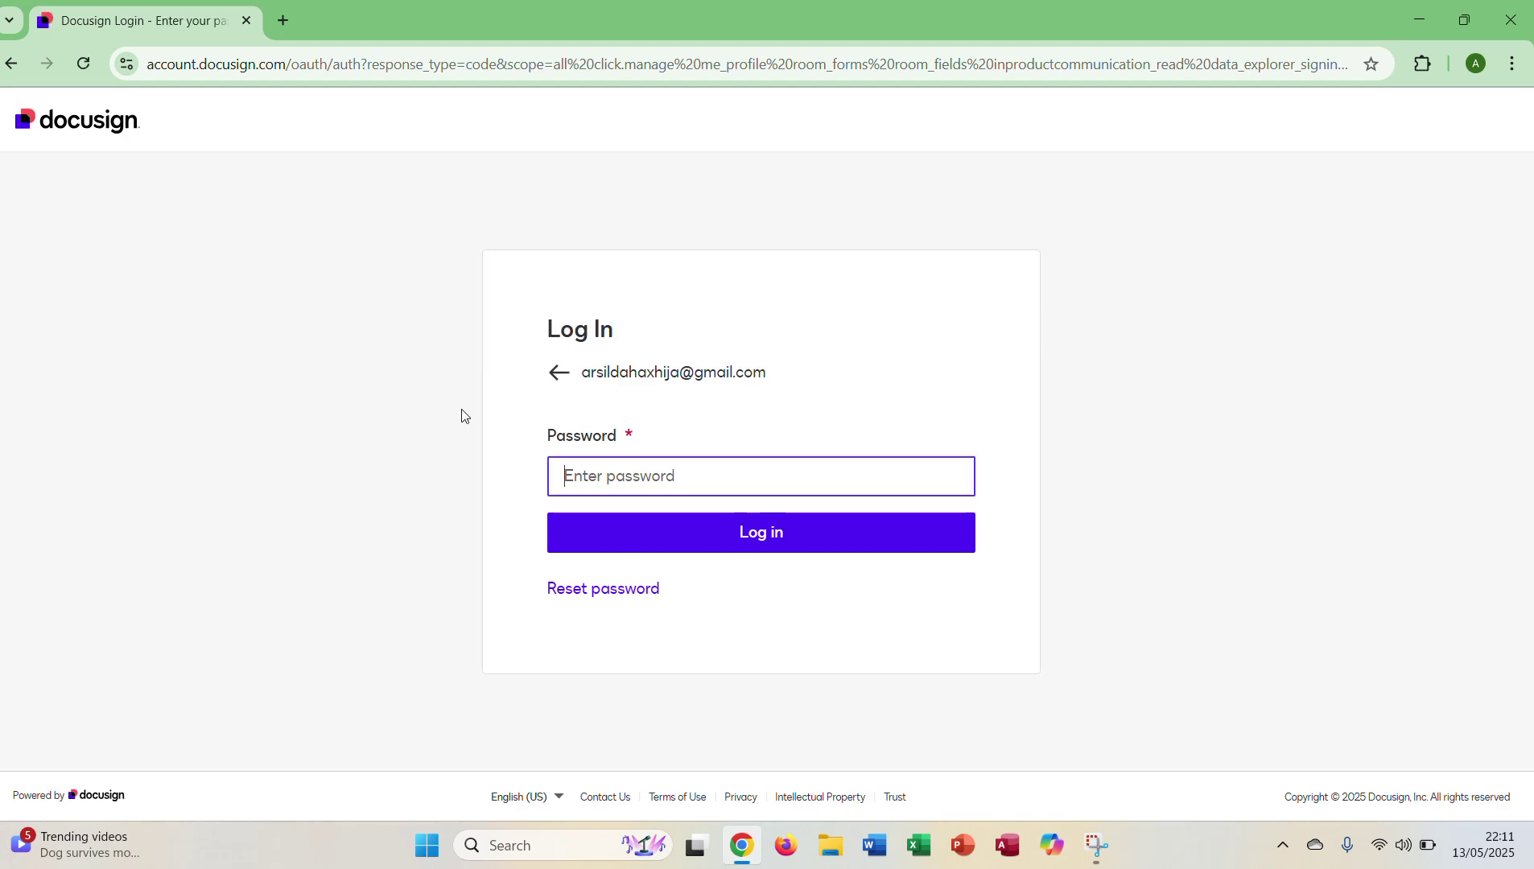
pyautogui.click(634, 533)
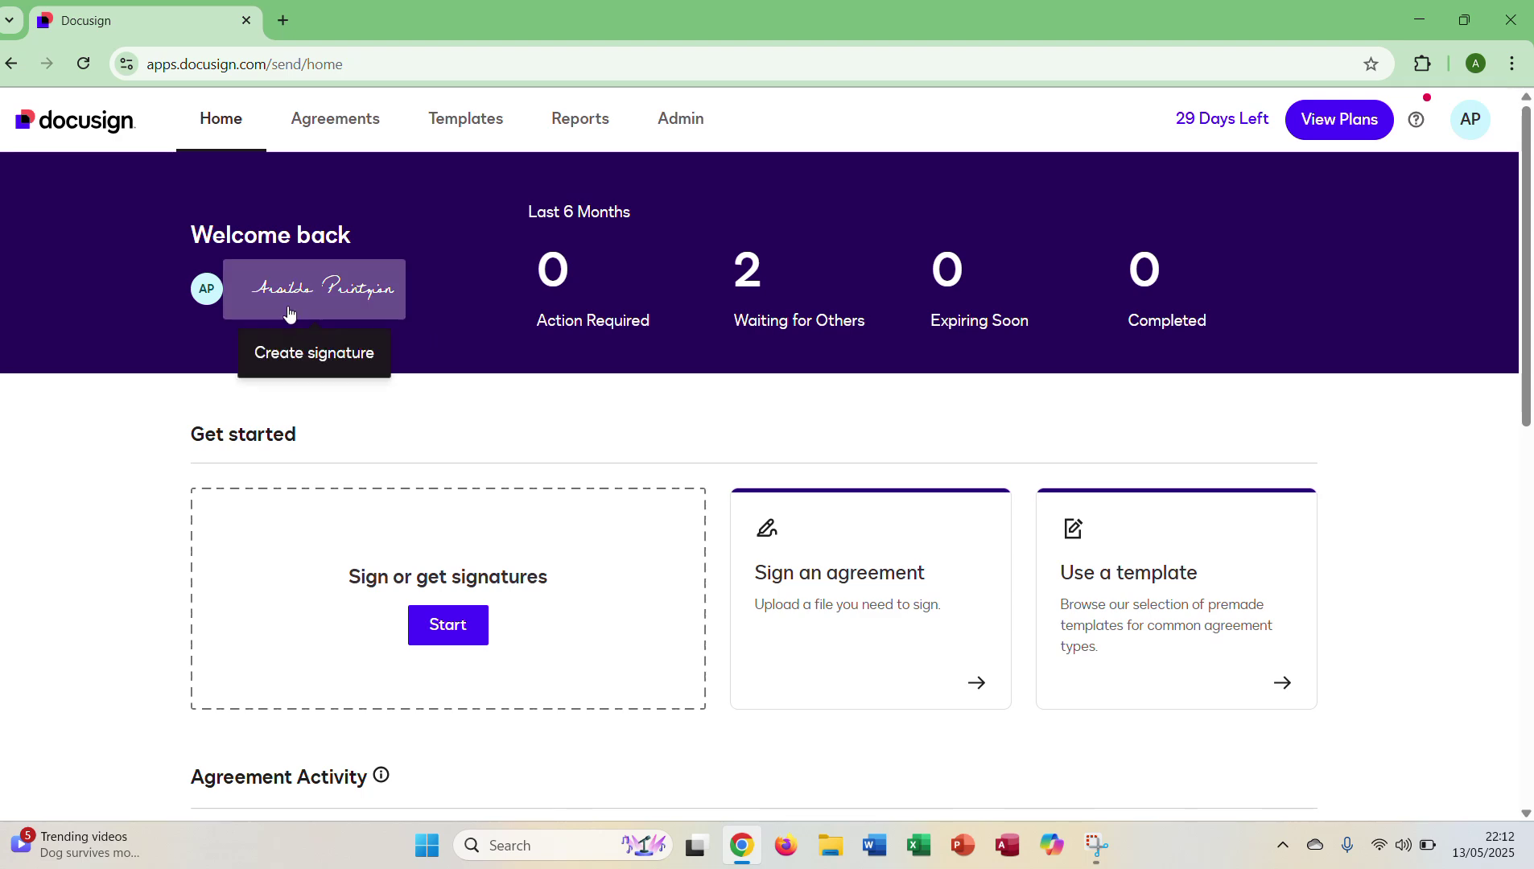
# Step: Start creating a signature, view the preset styles, and draw a sample signature and initials by hand
pyautogui.click(290, 314)
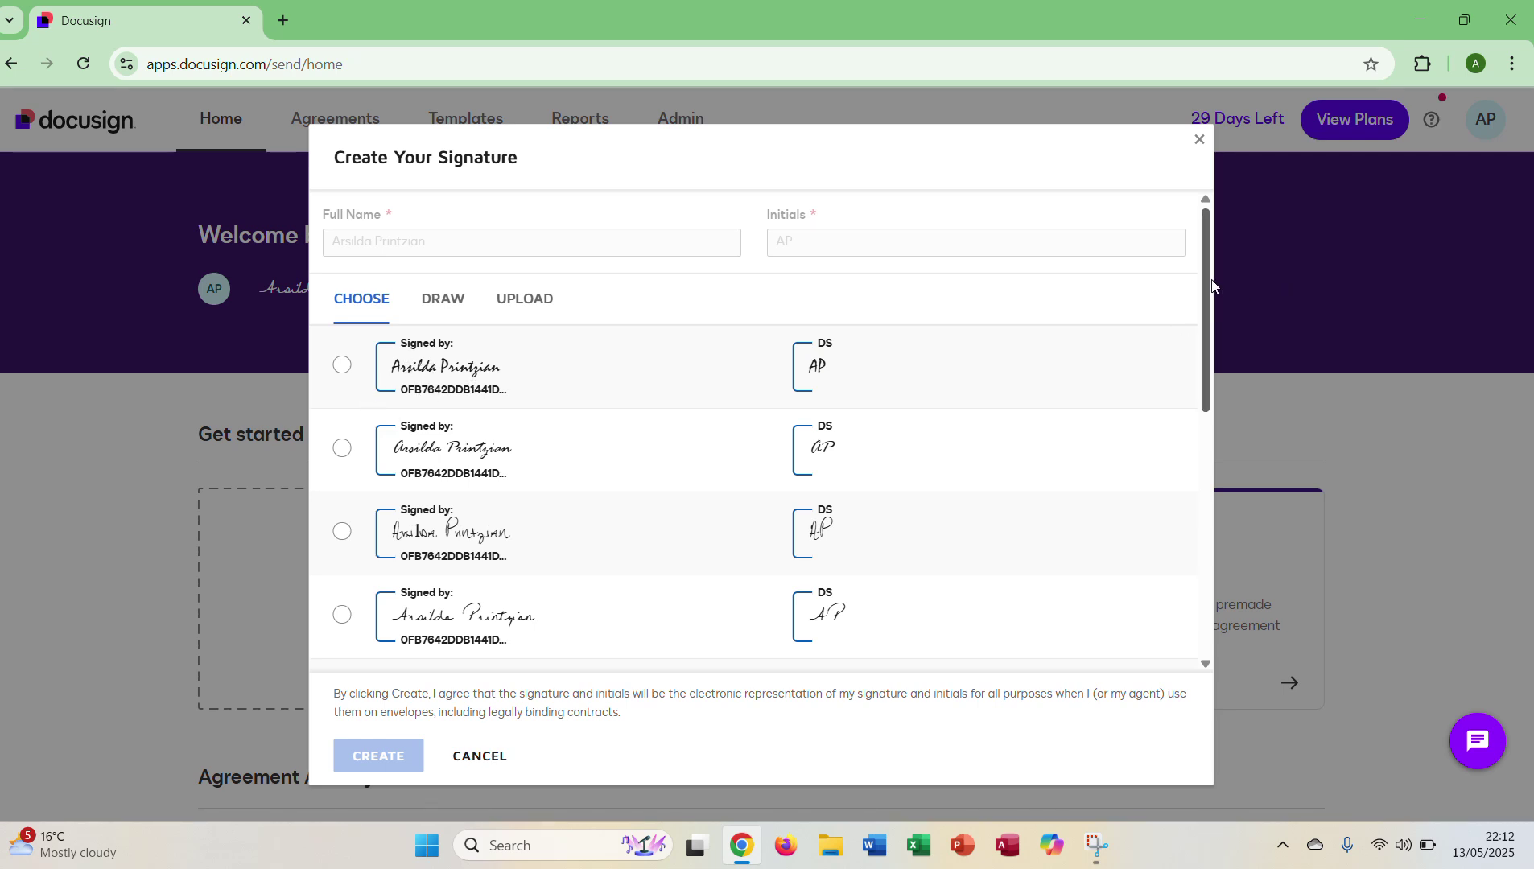
pyautogui.moveTo(1210, 307)
pyautogui.mouseDown()
pyautogui.moveTo(1182, 555)
pyautogui.moveTo(1172, 482)
pyautogui.moveTo(1201, 234)
pyautogui.mouseUp()
pyautogui.click(465, 311)
pyautogui.moveTo(487, 398)
pyautogui.mouseDown()
pyautogui.moveTo(493, 422)
pyautogui.moveTo(521, 397)
pyautogui.moveTo(531, 459)
pyautogui.moveTo(532, 418)
pyautogui.mouseUp()
pyautogui.moveTo(1024, 386); pyautogui.dragTo(1010, 440)
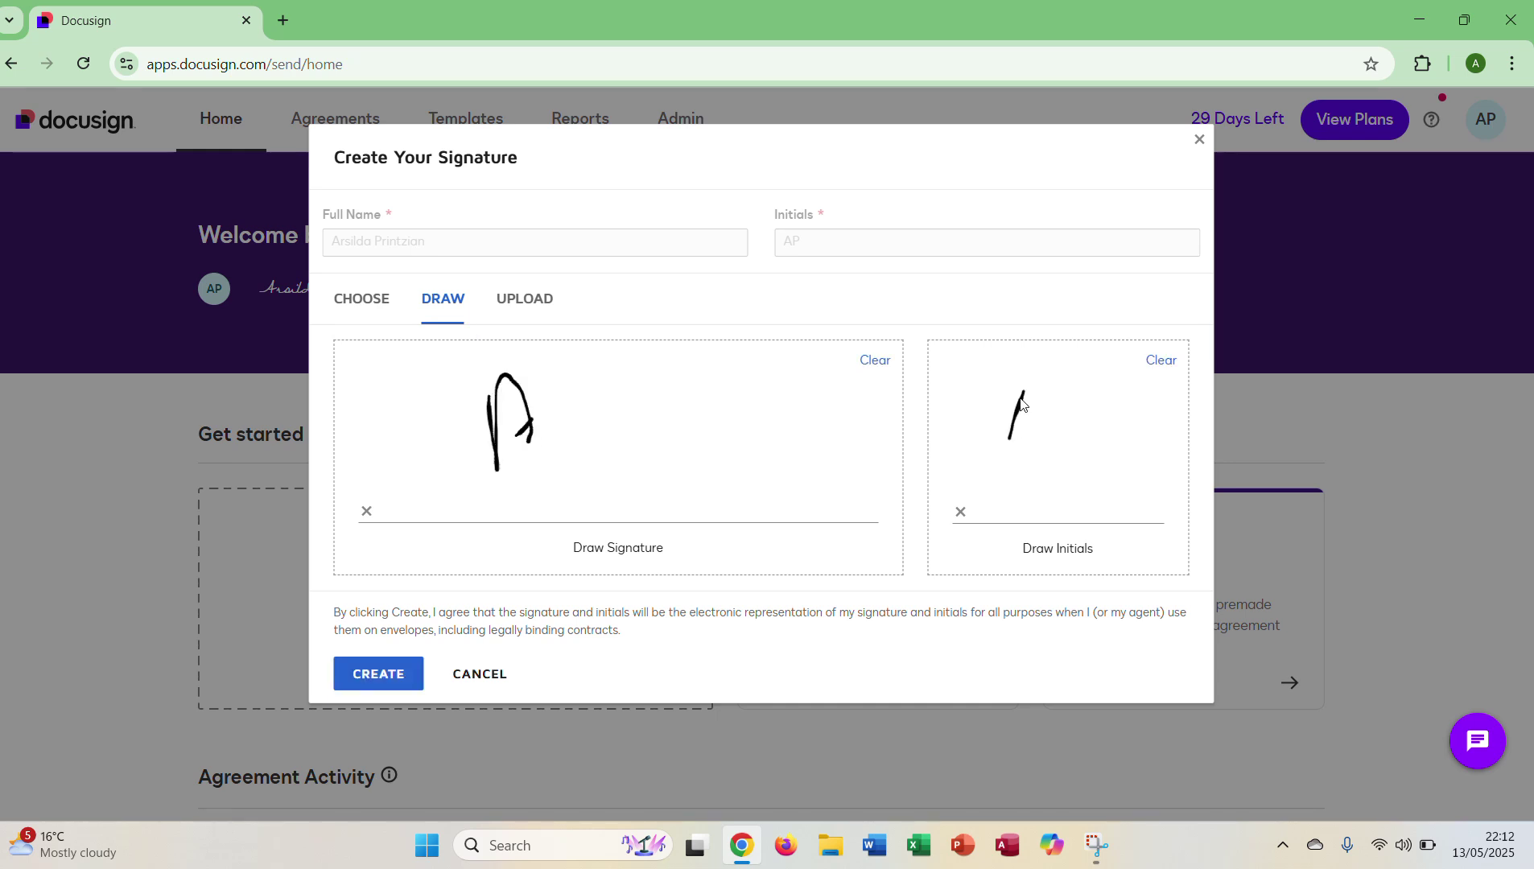
# Step: View the options for uploading a signature and initials, and cancel the signature creation
pyautogui.click(534, 304)
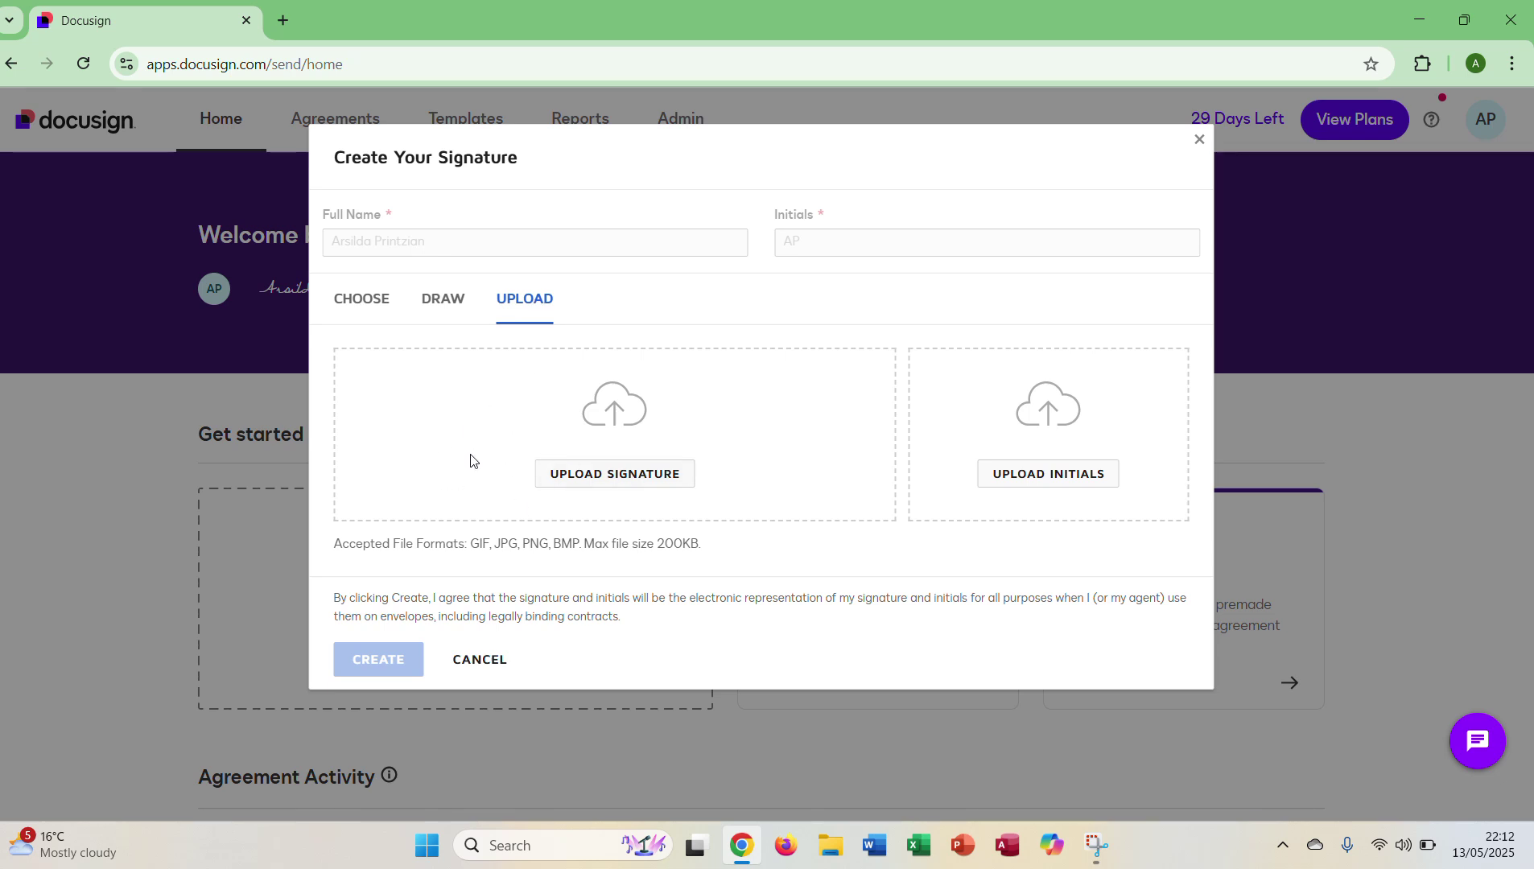
pyautogui.moveTo(479, 419)
pyautogui.mouseDown()
pyautogui.moveTo(473, 681)
pyautogui.moveTo(476, 666)
pyautogui.mouseUp()
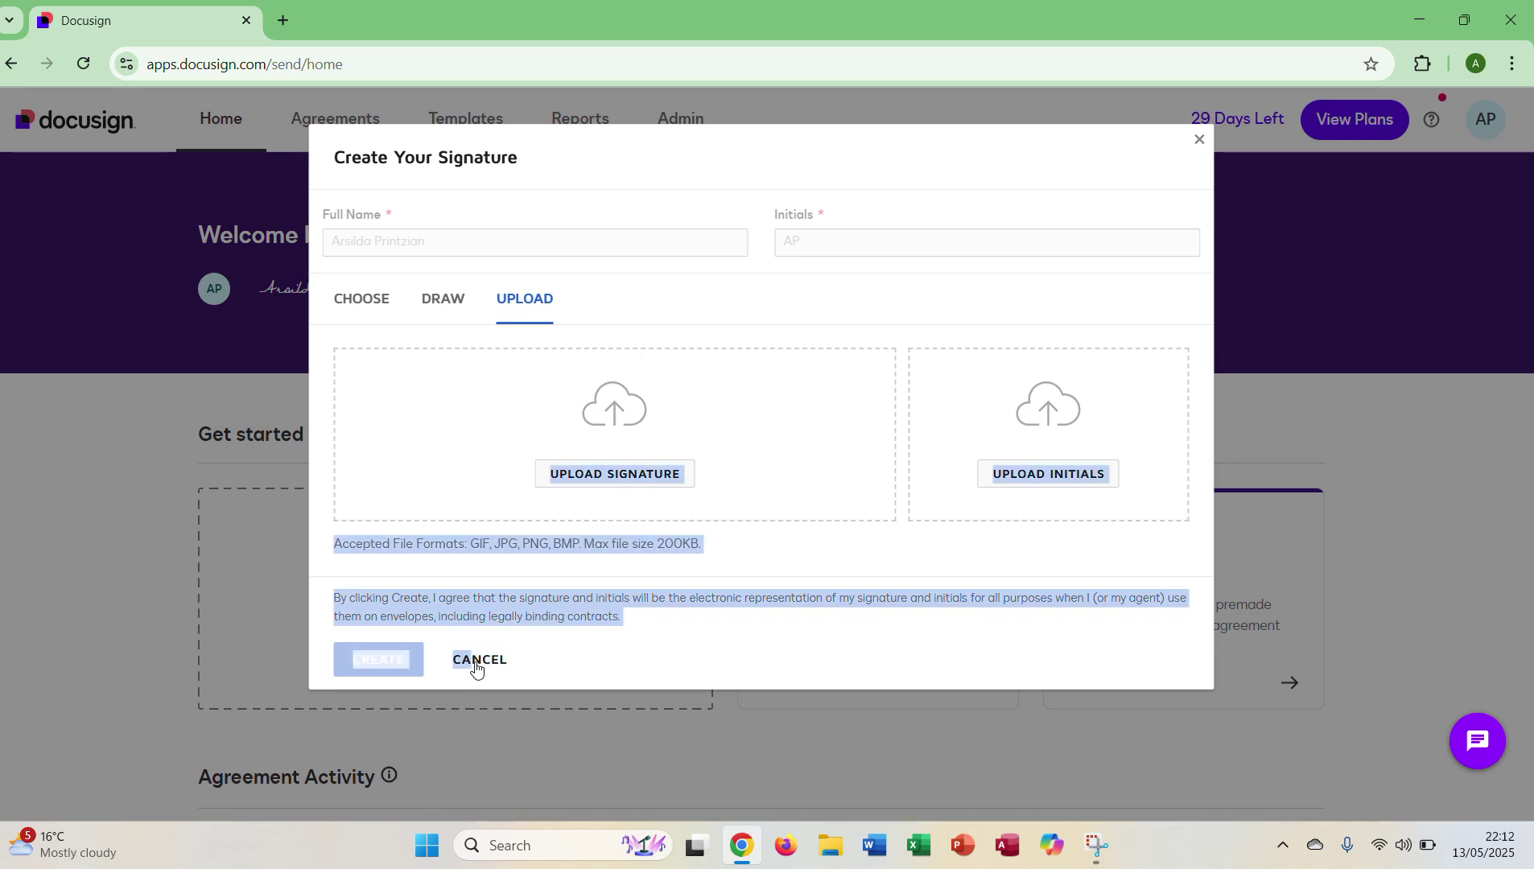
pyautogui.click(476, 666)
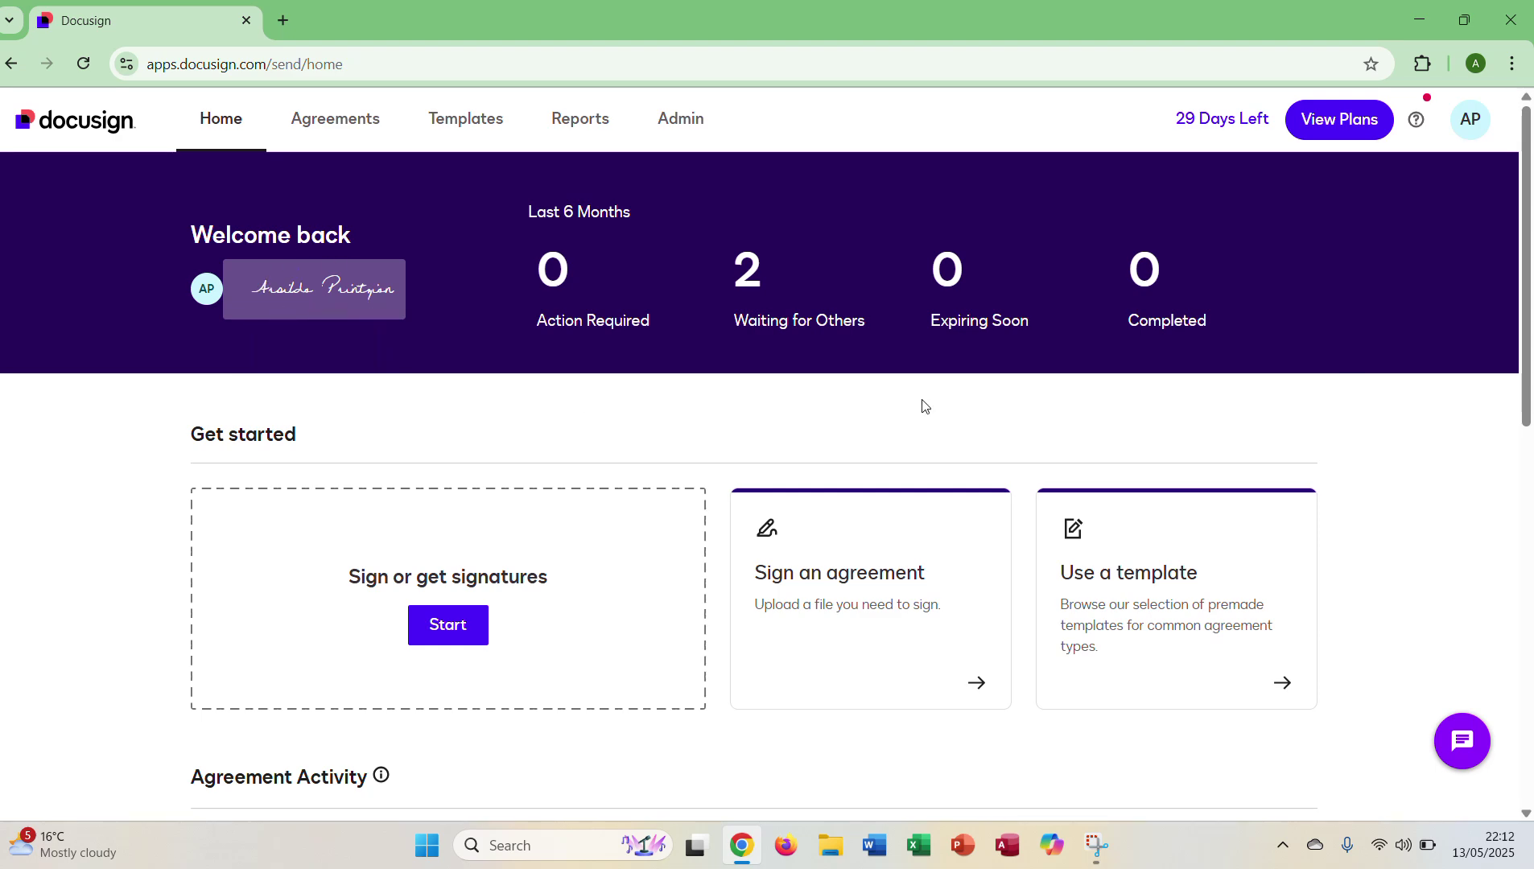
# Step: Open the Contacts section of the account preferences
pyautogui.moveTo(1526, 208); pyautogui.dragTo(1505, 176)
pyautogui.click(1461, 119)
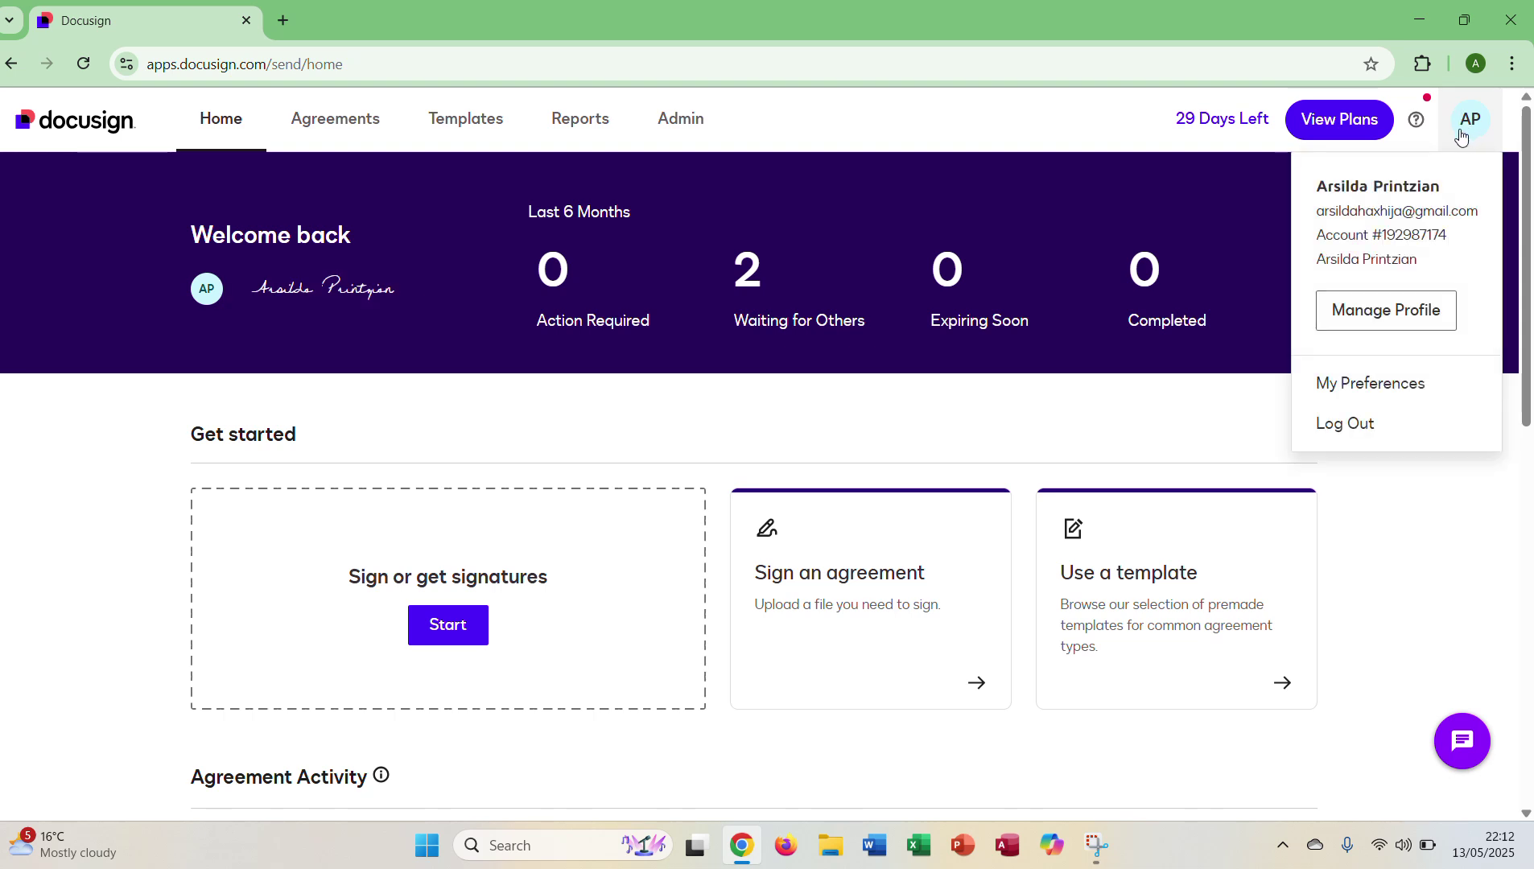
pyautogui.click(1373, 388)
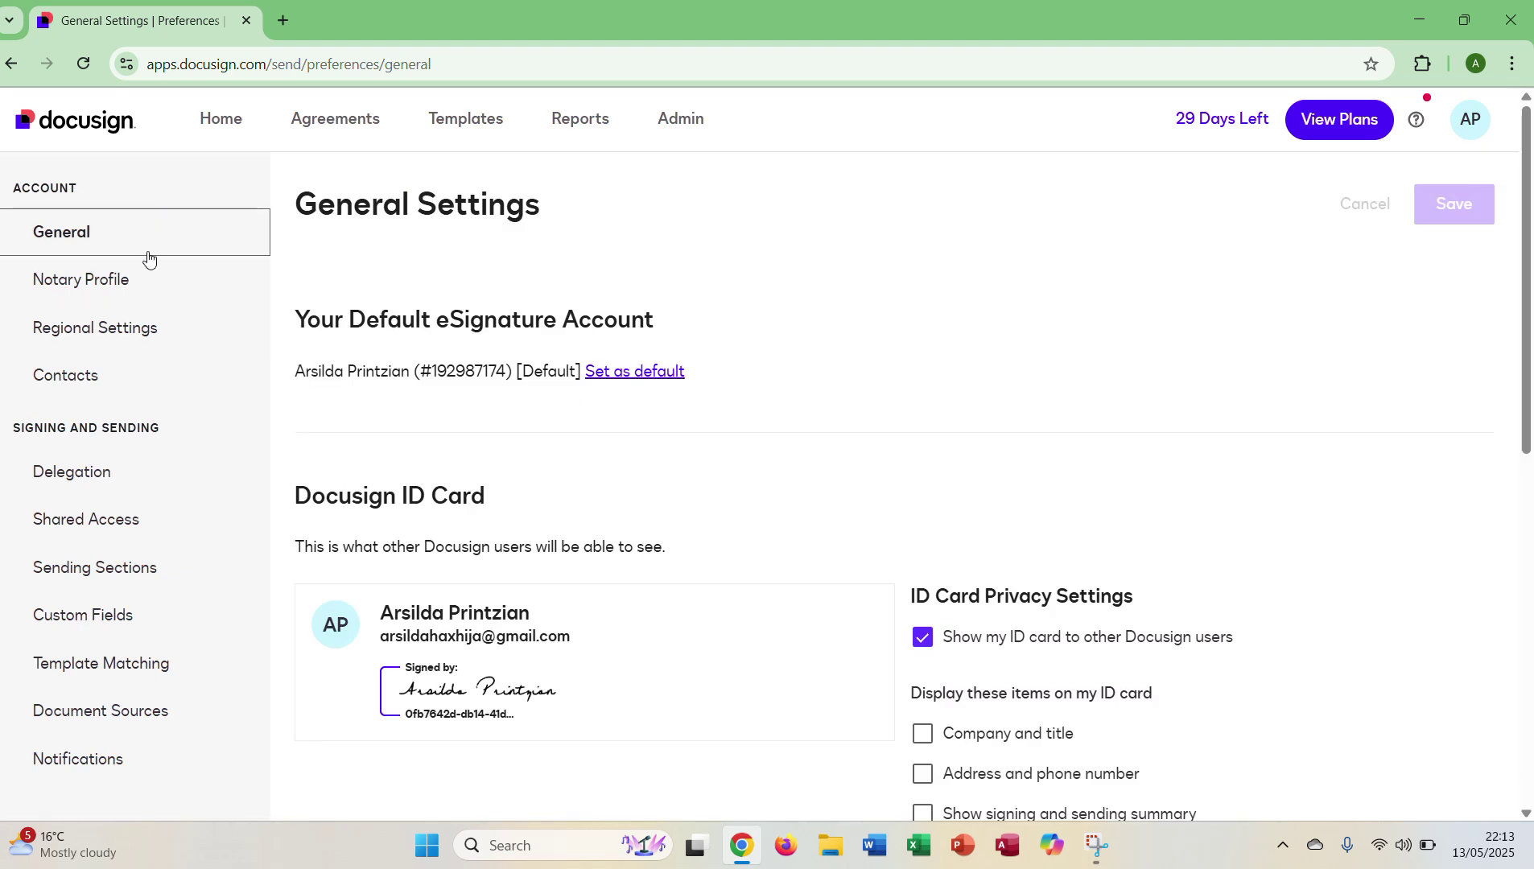
pyautogui.click(115, 403)
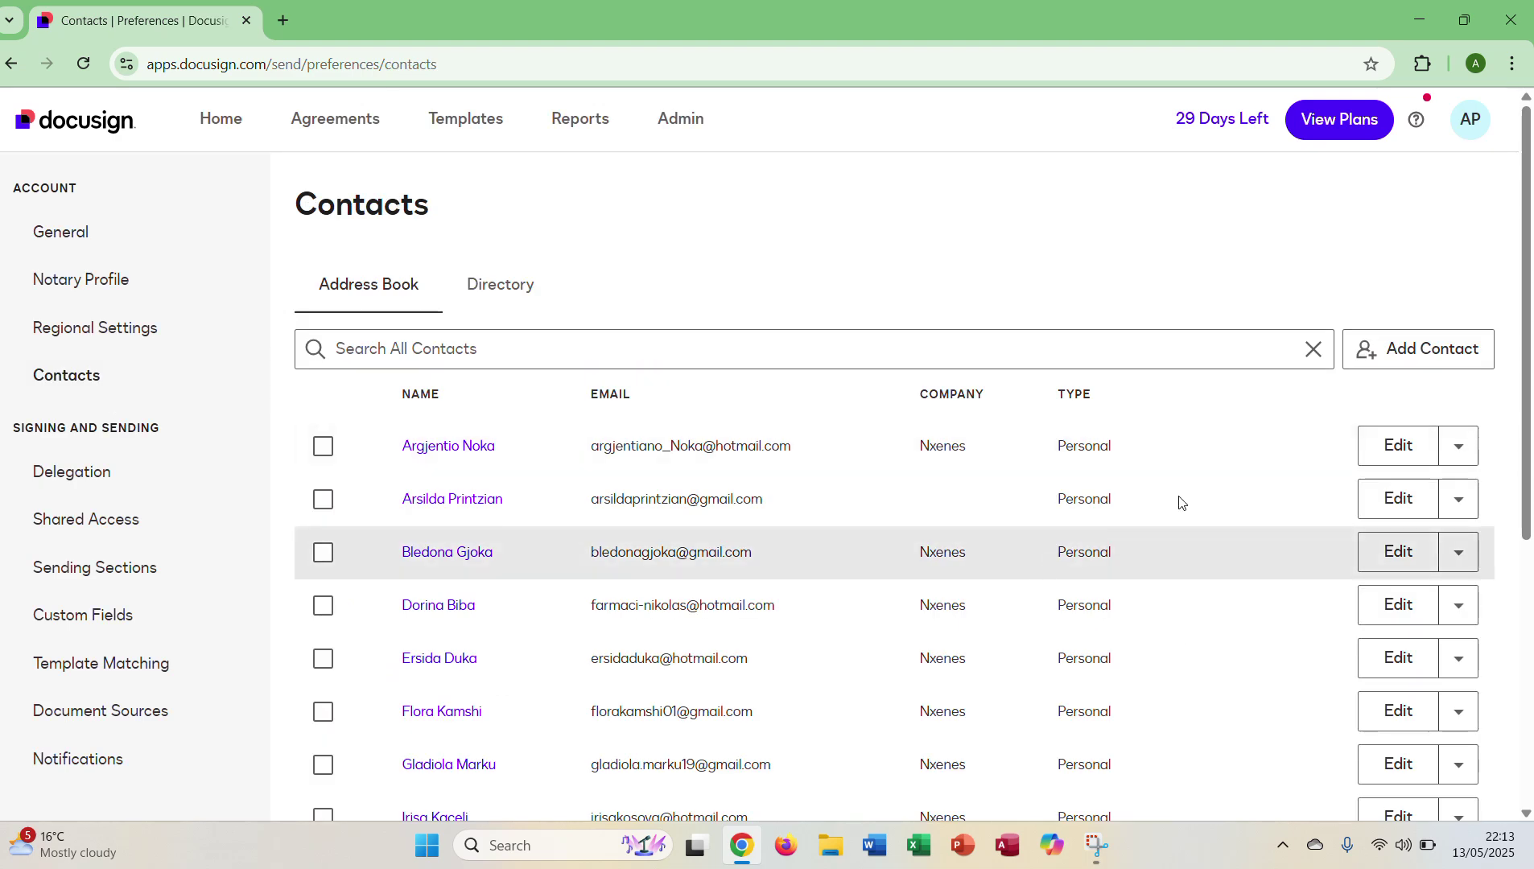
# Step: View the fields of the form for adding a contact and close it without saving
pyautogui.click(1463, 348)
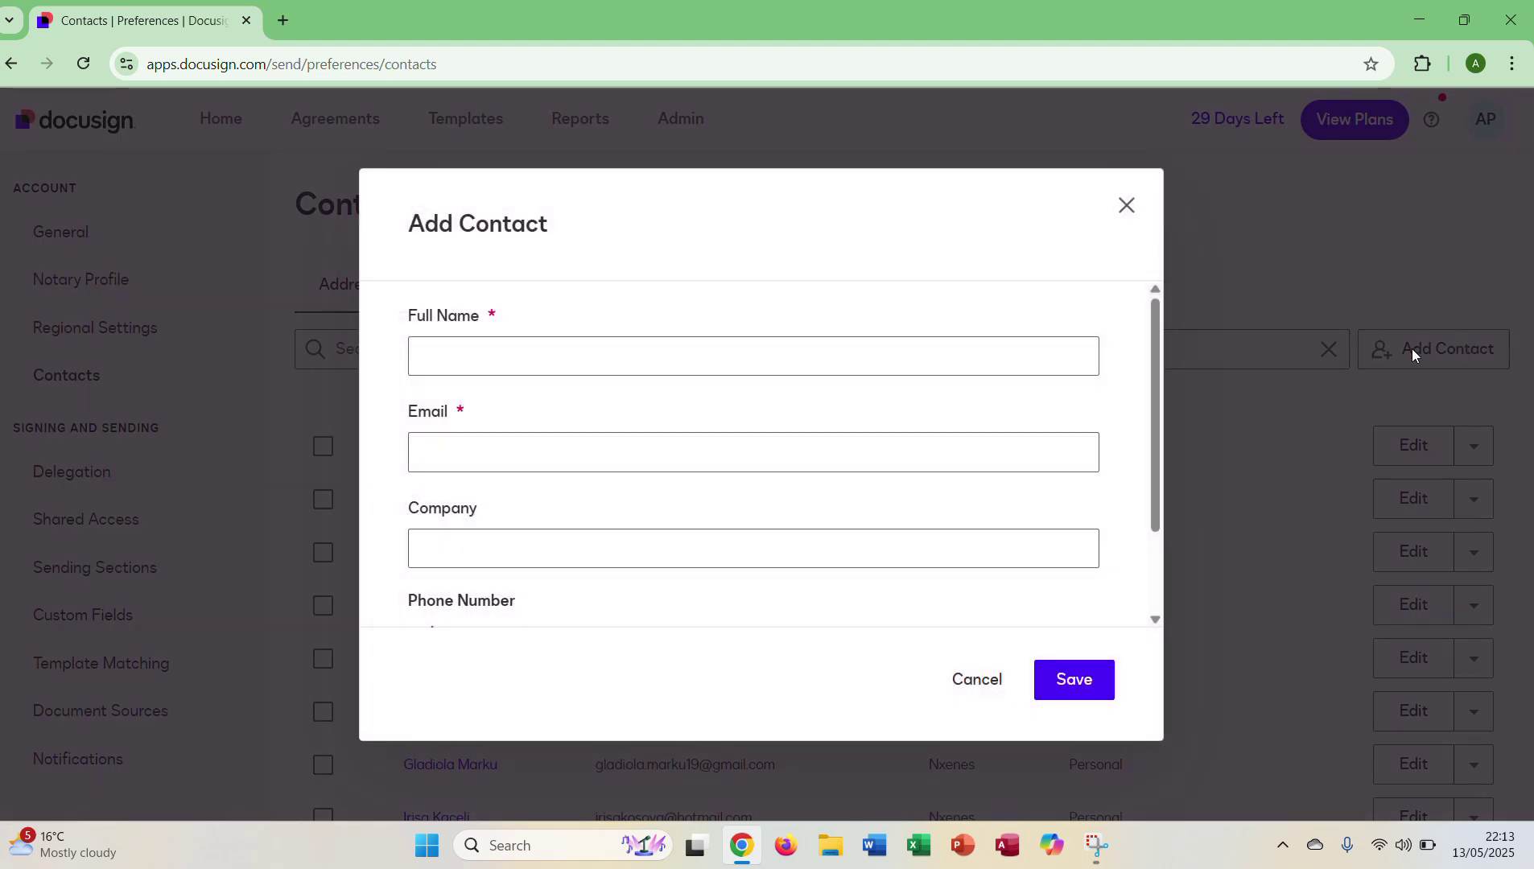
pyautogui.click(678, 358)
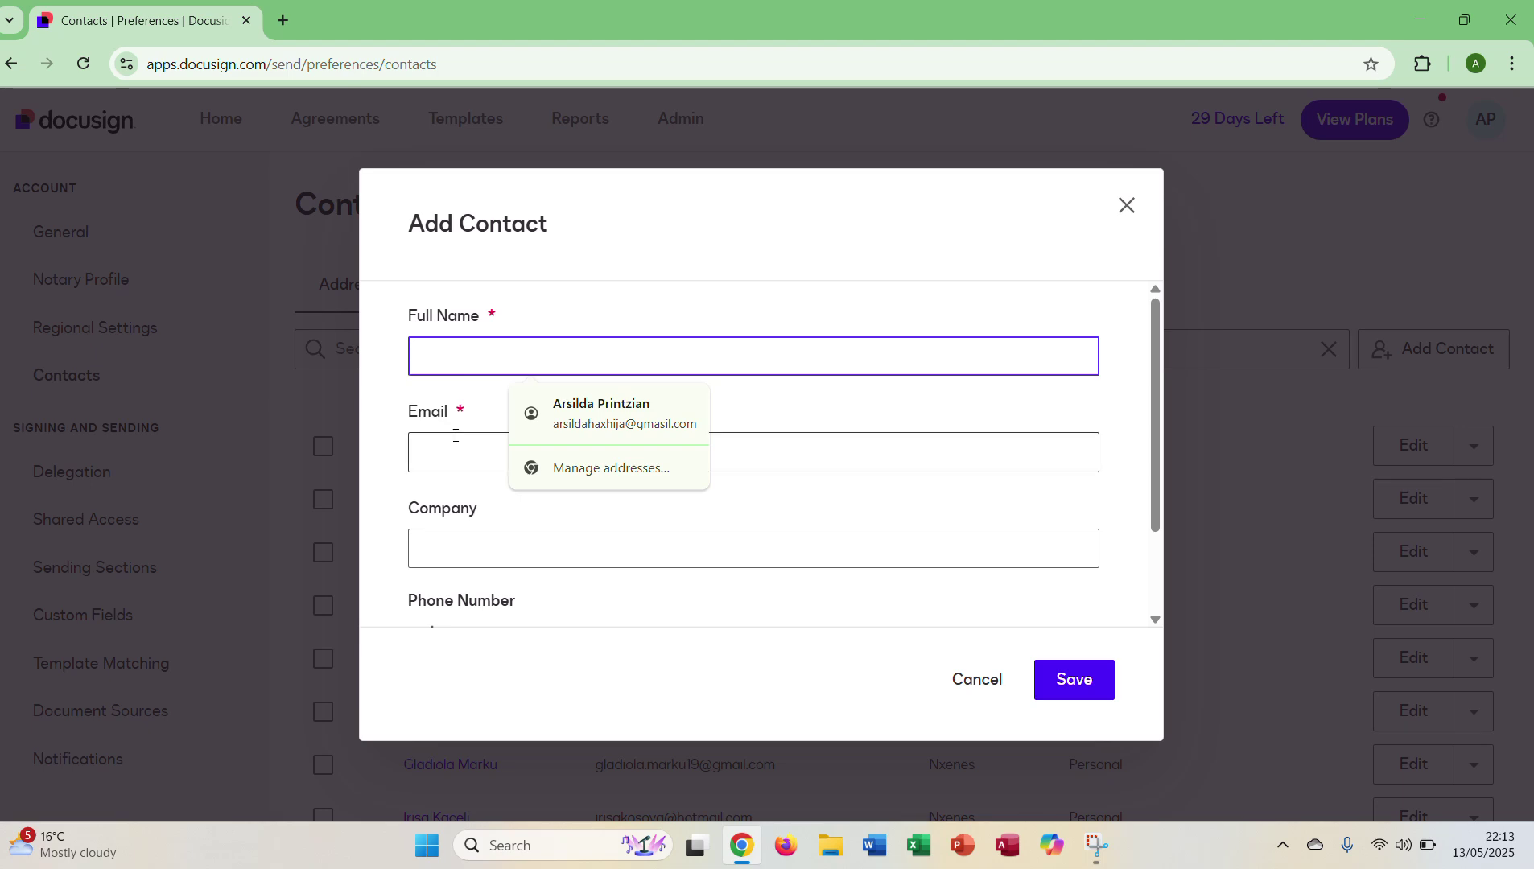
pyautogui.moveTo(1153, 344)
pyautogui.mouseDown()
pyautogui.moveTo(1155, 474)
pyautogui.moveTo(1152, 344)
pyautogui.mouseUp()
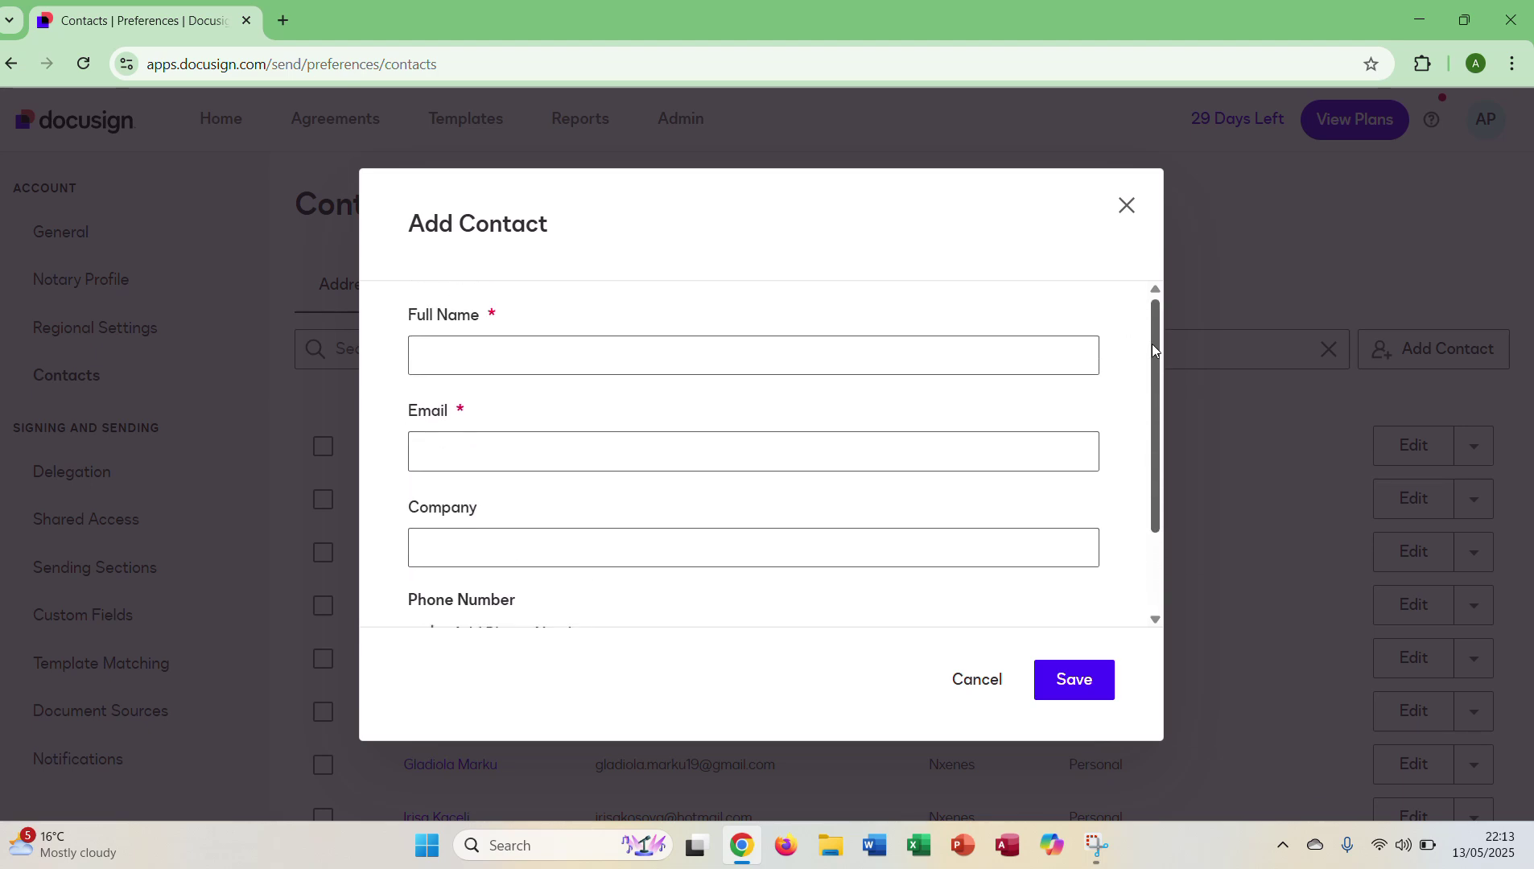
pyautogui.click(1137, 215)
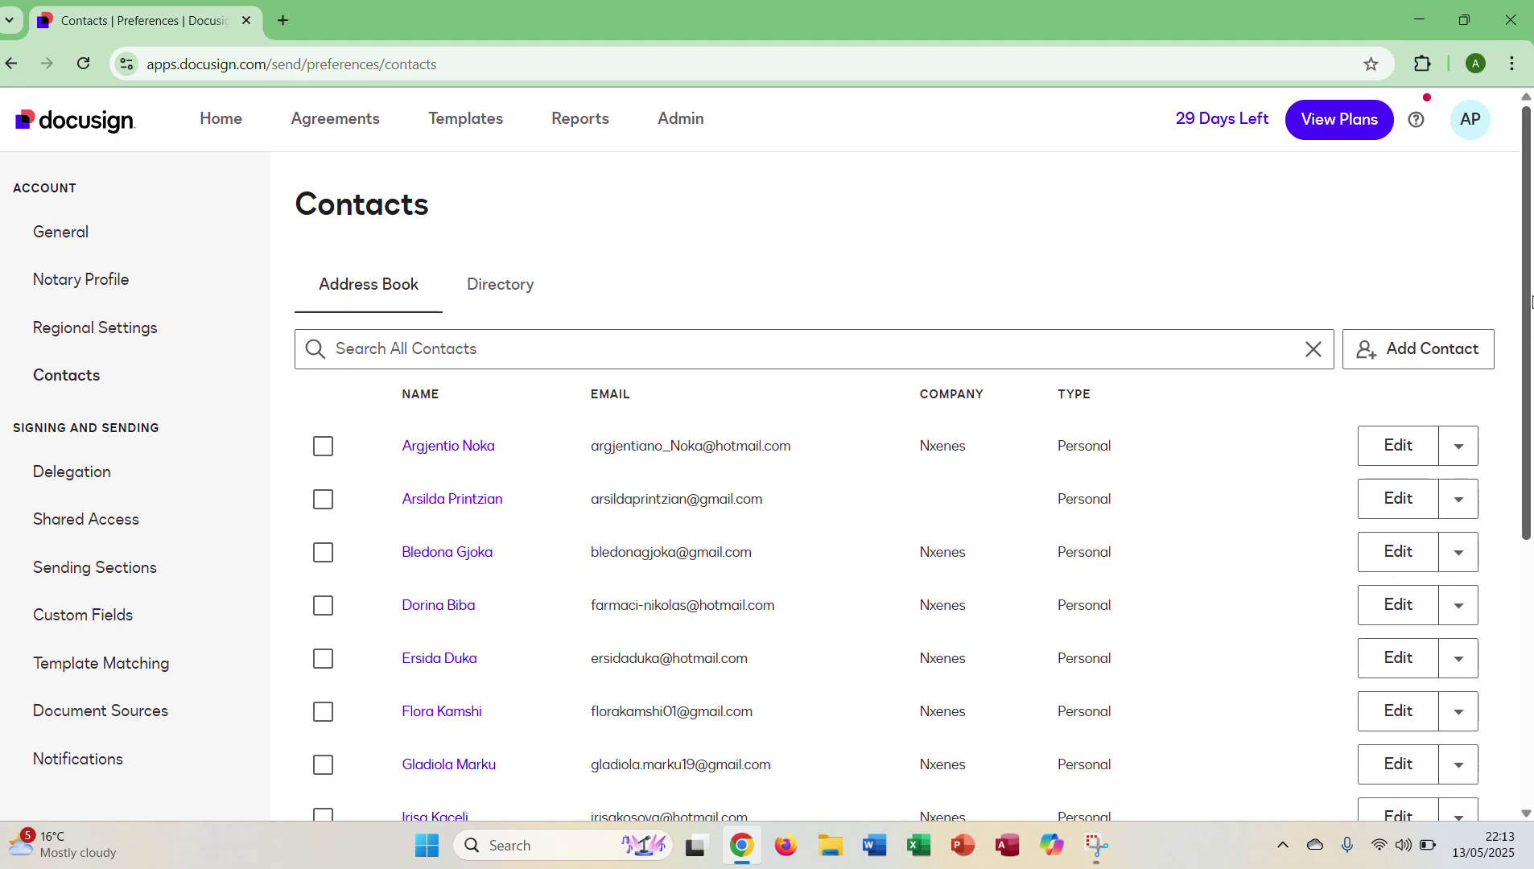
# Step: Look through the address book and view the actions available for the first contact
pyautogui.scroll(-4, 1532, 491)
pyautogui.moveTo(1532, 491); pyautogui.dragTo(1532, 392)
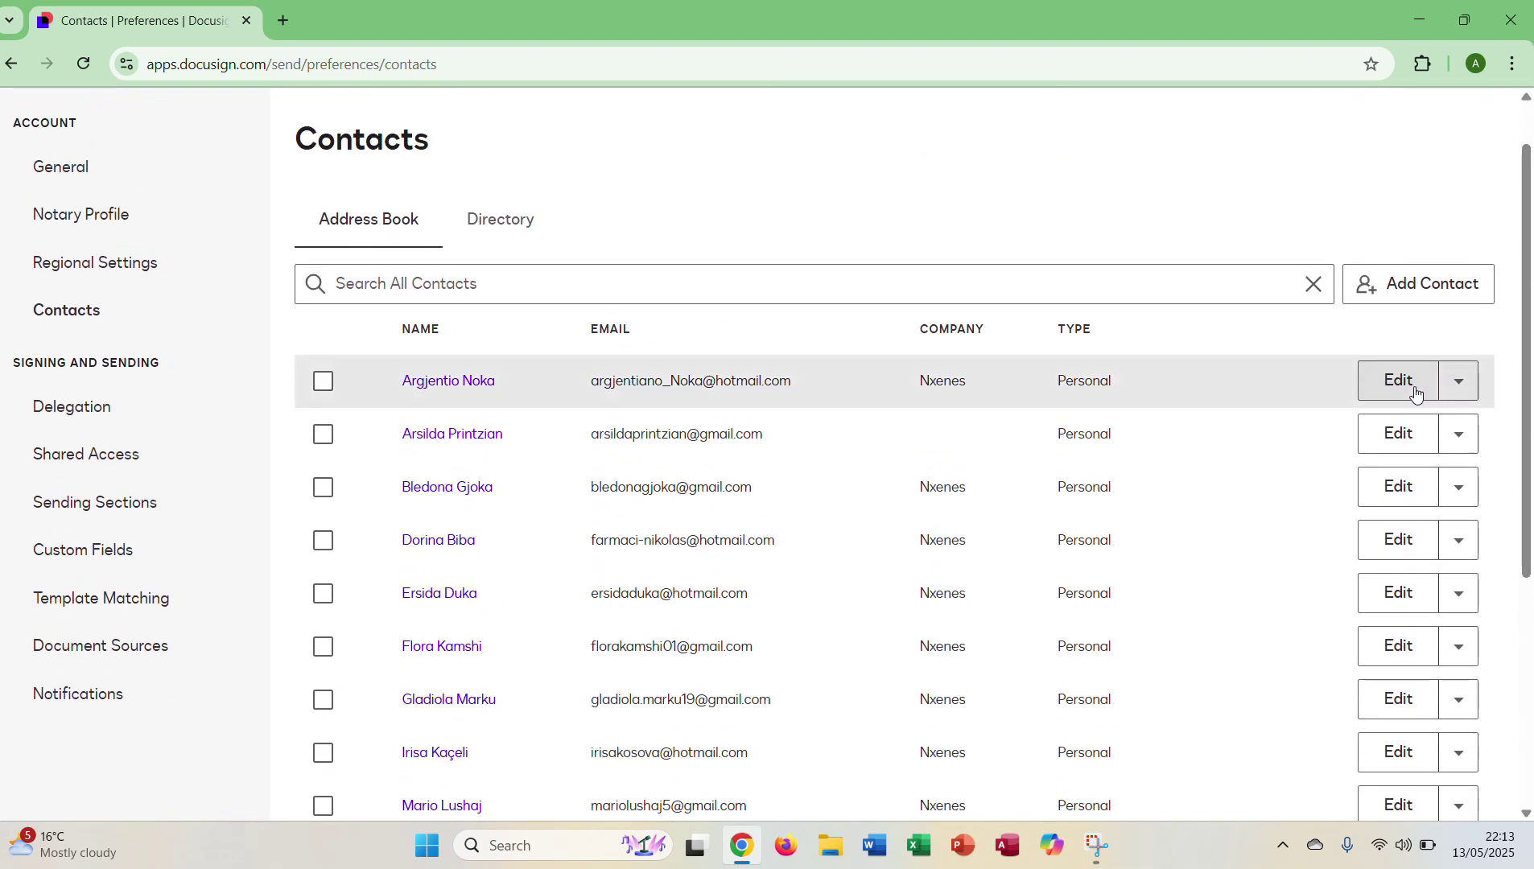
pyautogui.click(1454, 388)
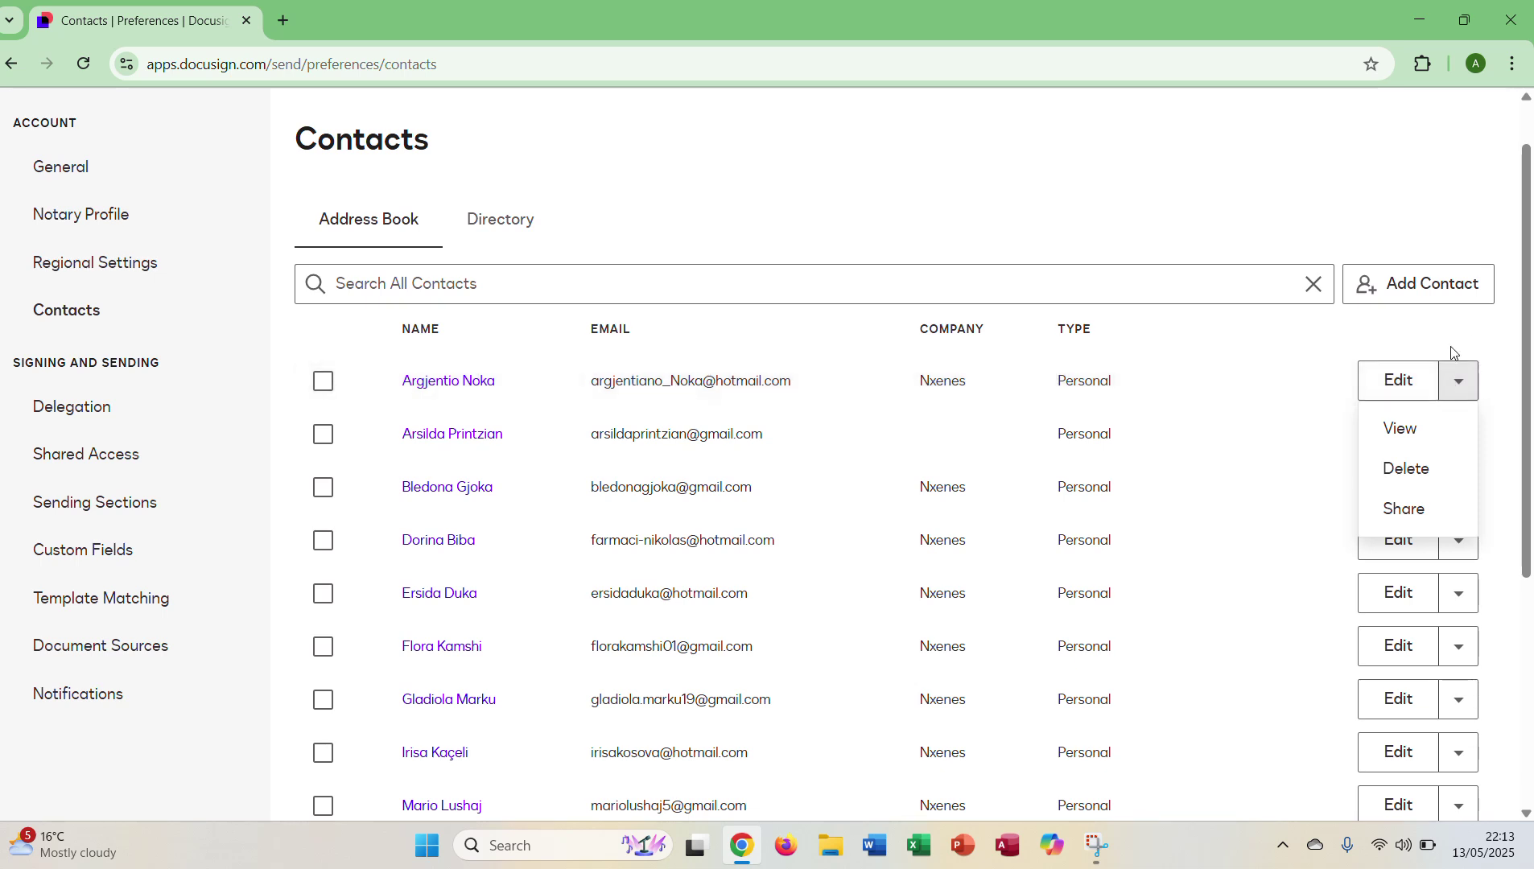
pyautogui.click(1370, 329)
pyautogui.moveTo(1525, 343); pyautogui.dragTo(1526, 283)
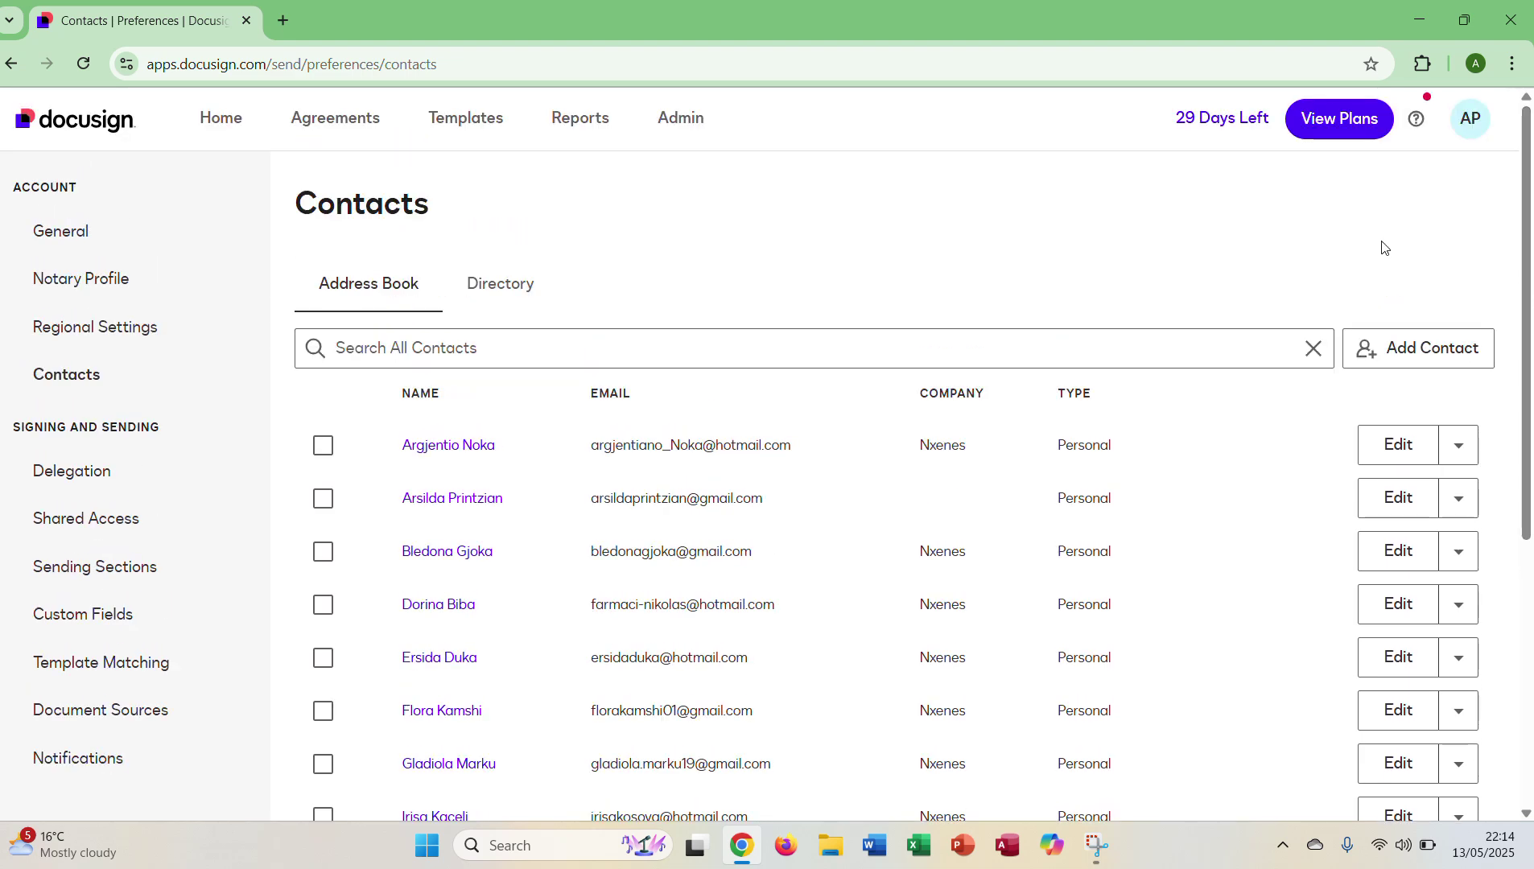
# Step: Return to the account's home page
pyautogui.click(197, 139)
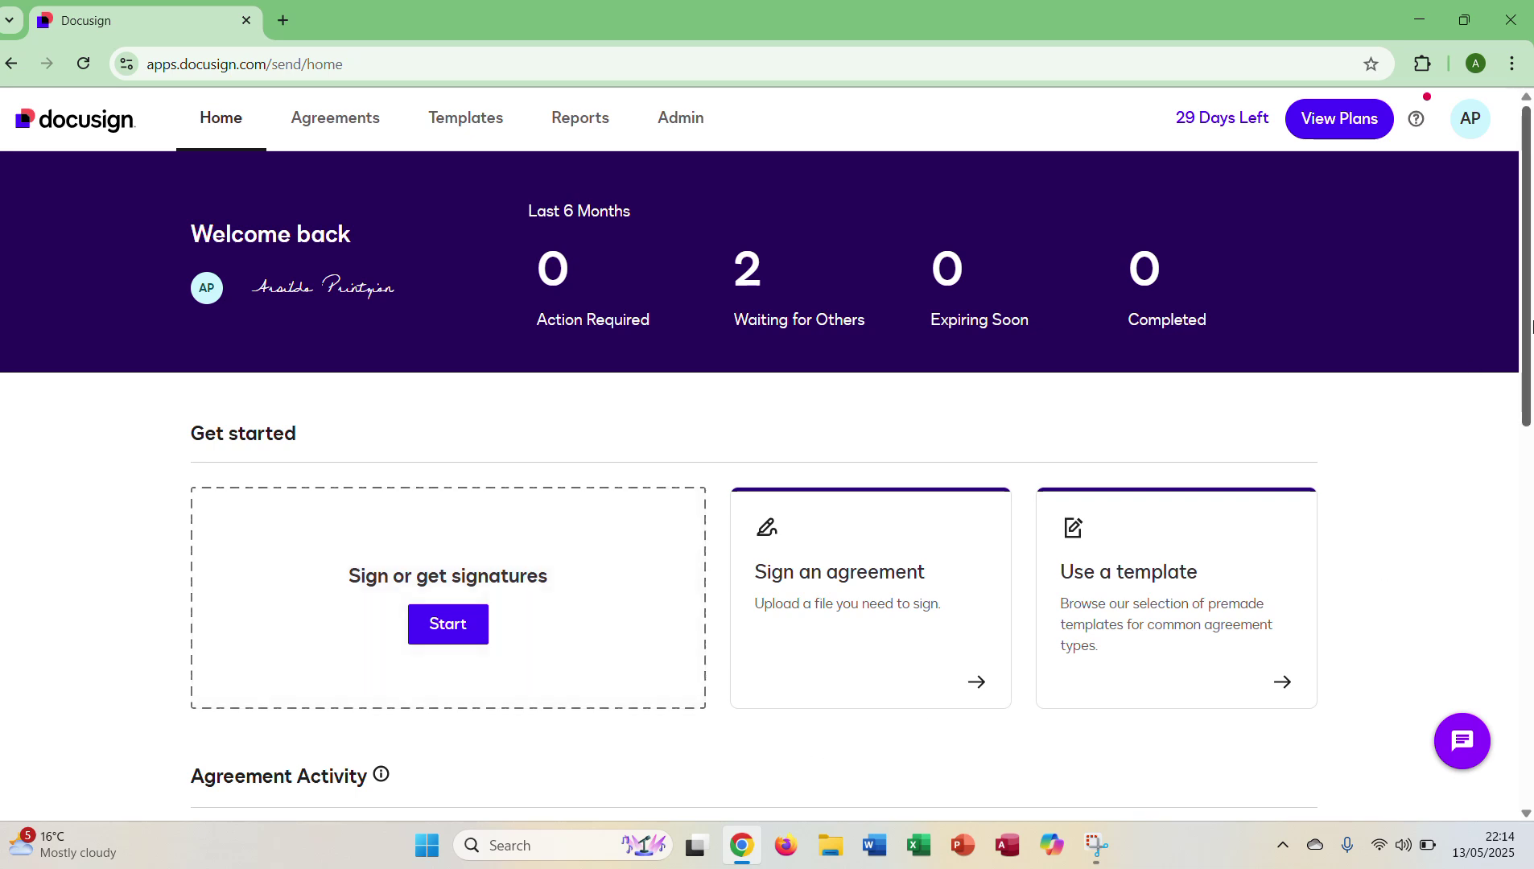
pyautogui.moveTo(1515, 355); pyautogui.dragTo(1520, 445)
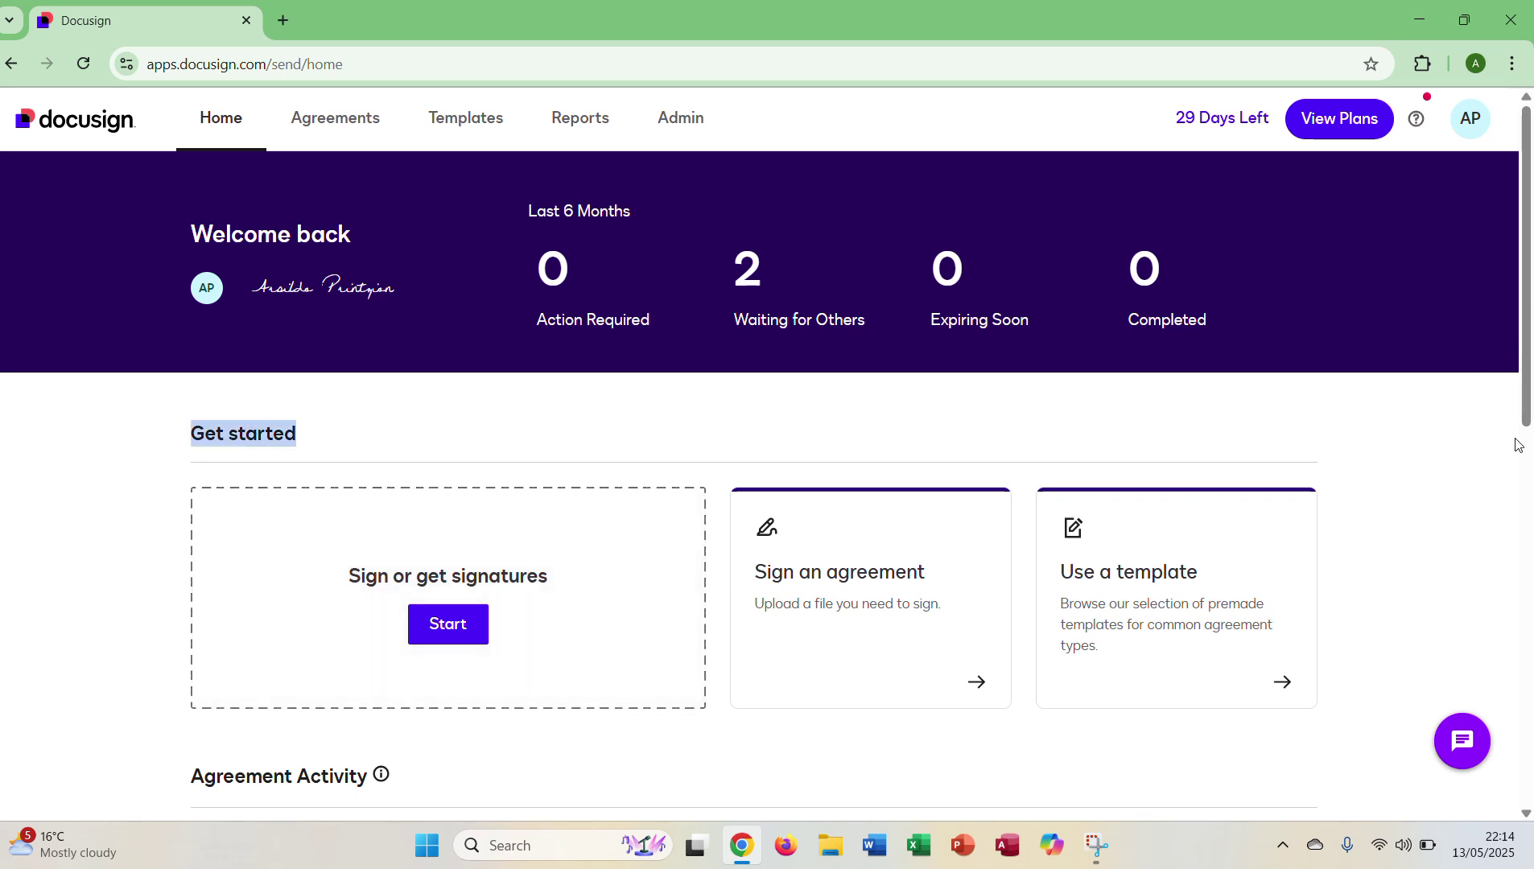
pyautogui.click(1514, 389)
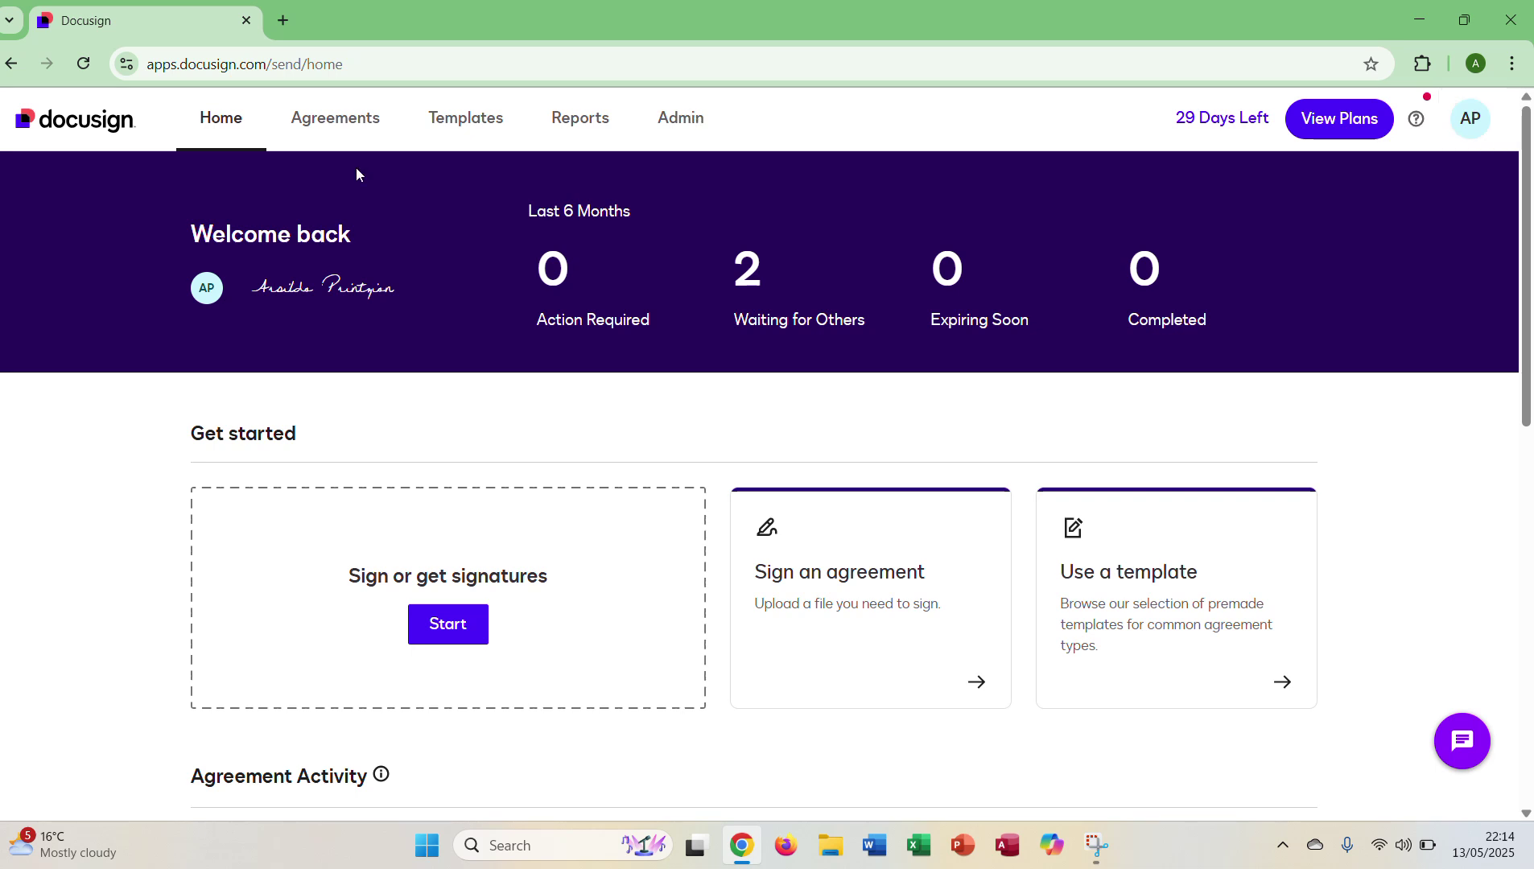
# Step: Review the agreements in the Inbox and Sent folders and open the My Templates list
pyautogui.click(333, 137)
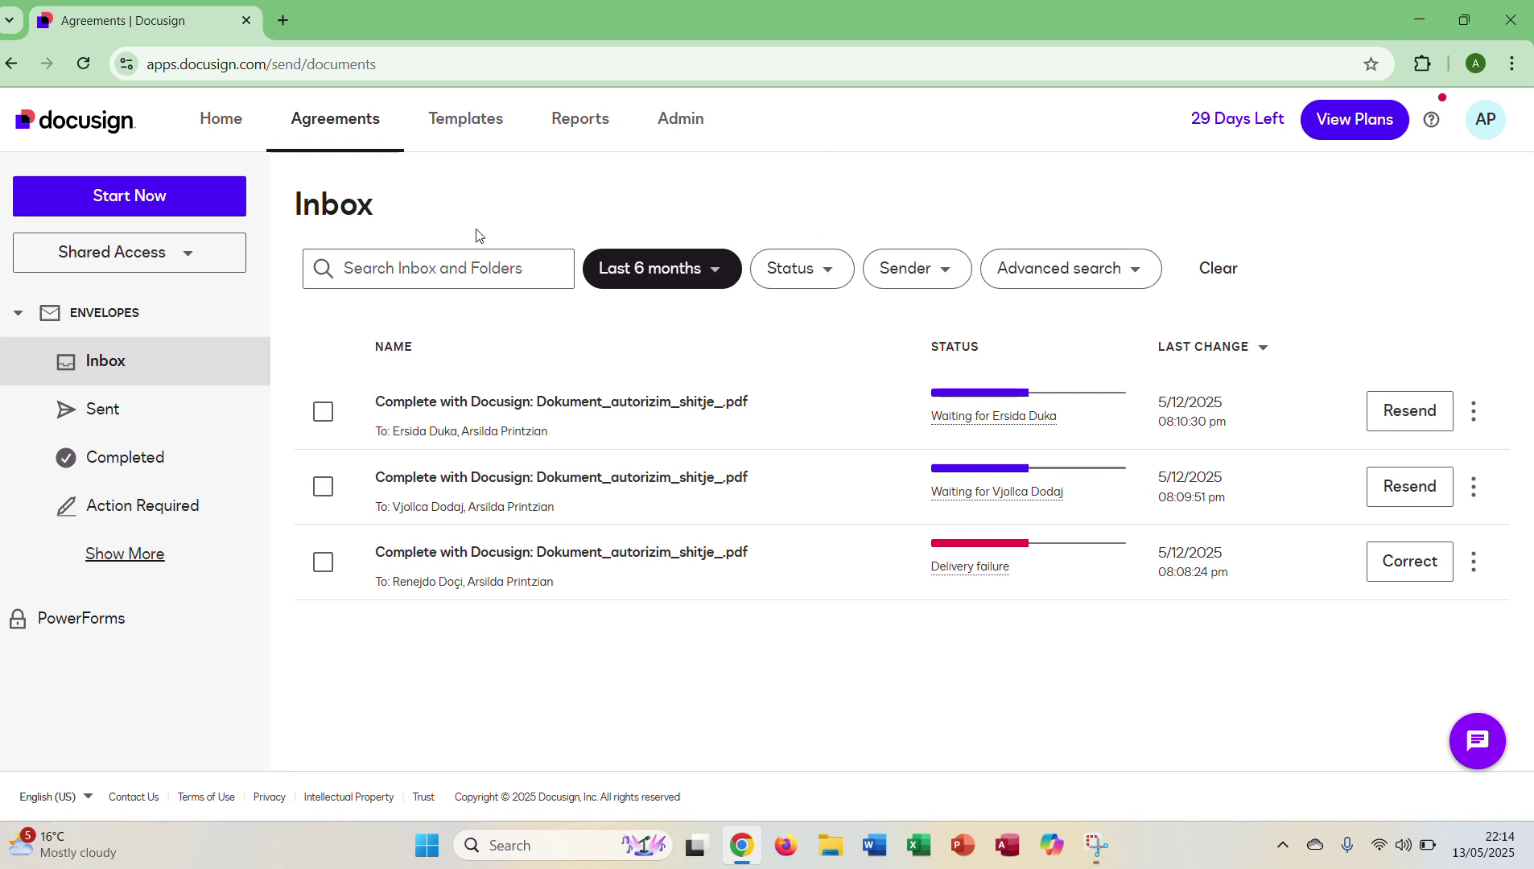
pyautogui.click(147, 430)
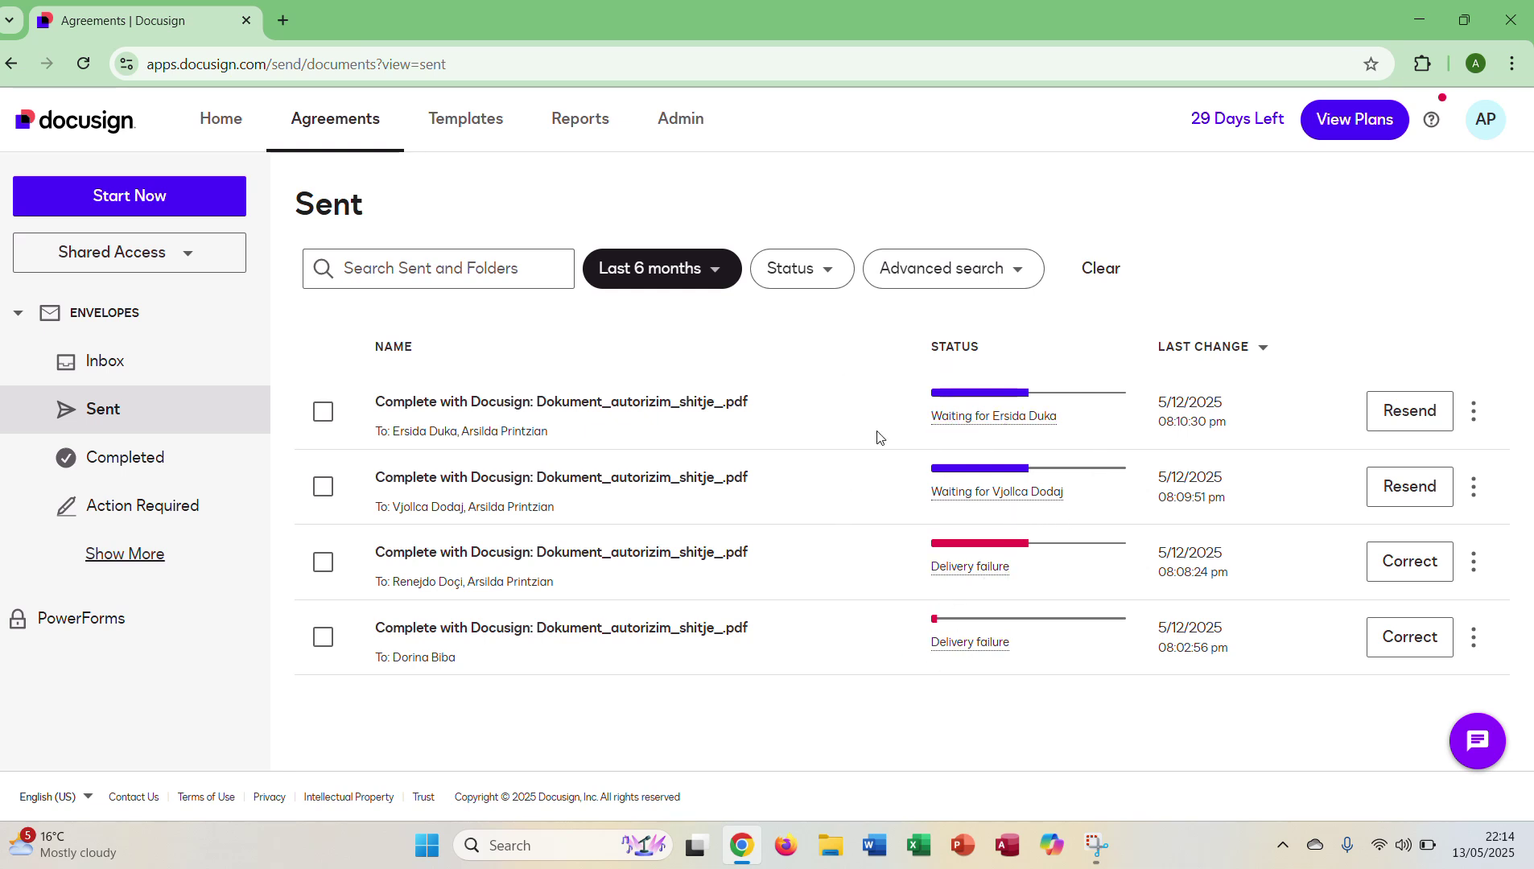
pyautogui.click(144, 368)
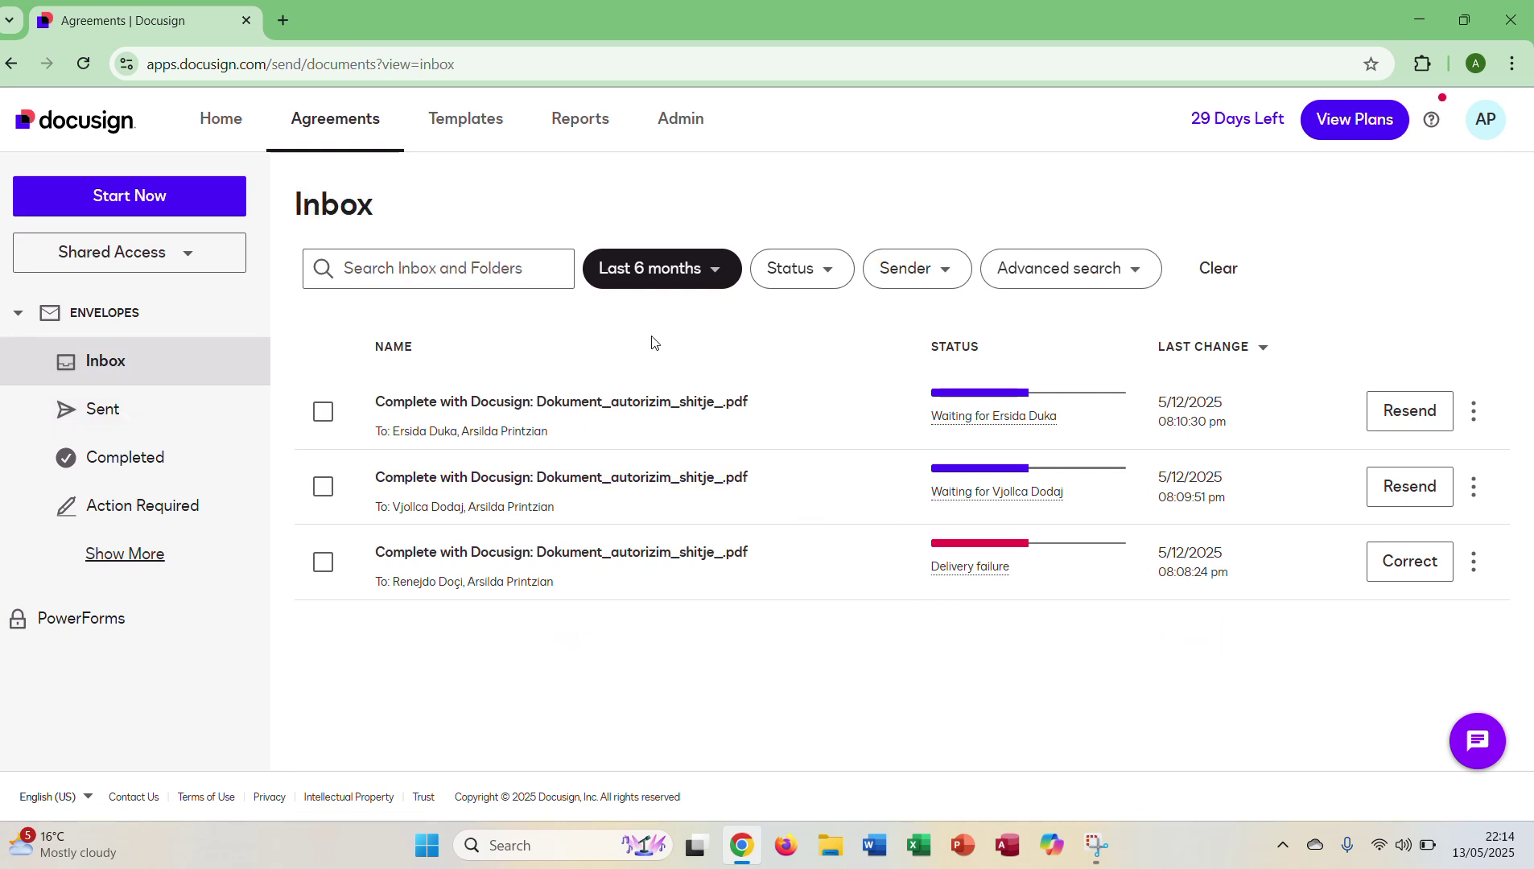
pyautogui.click(479, 138)
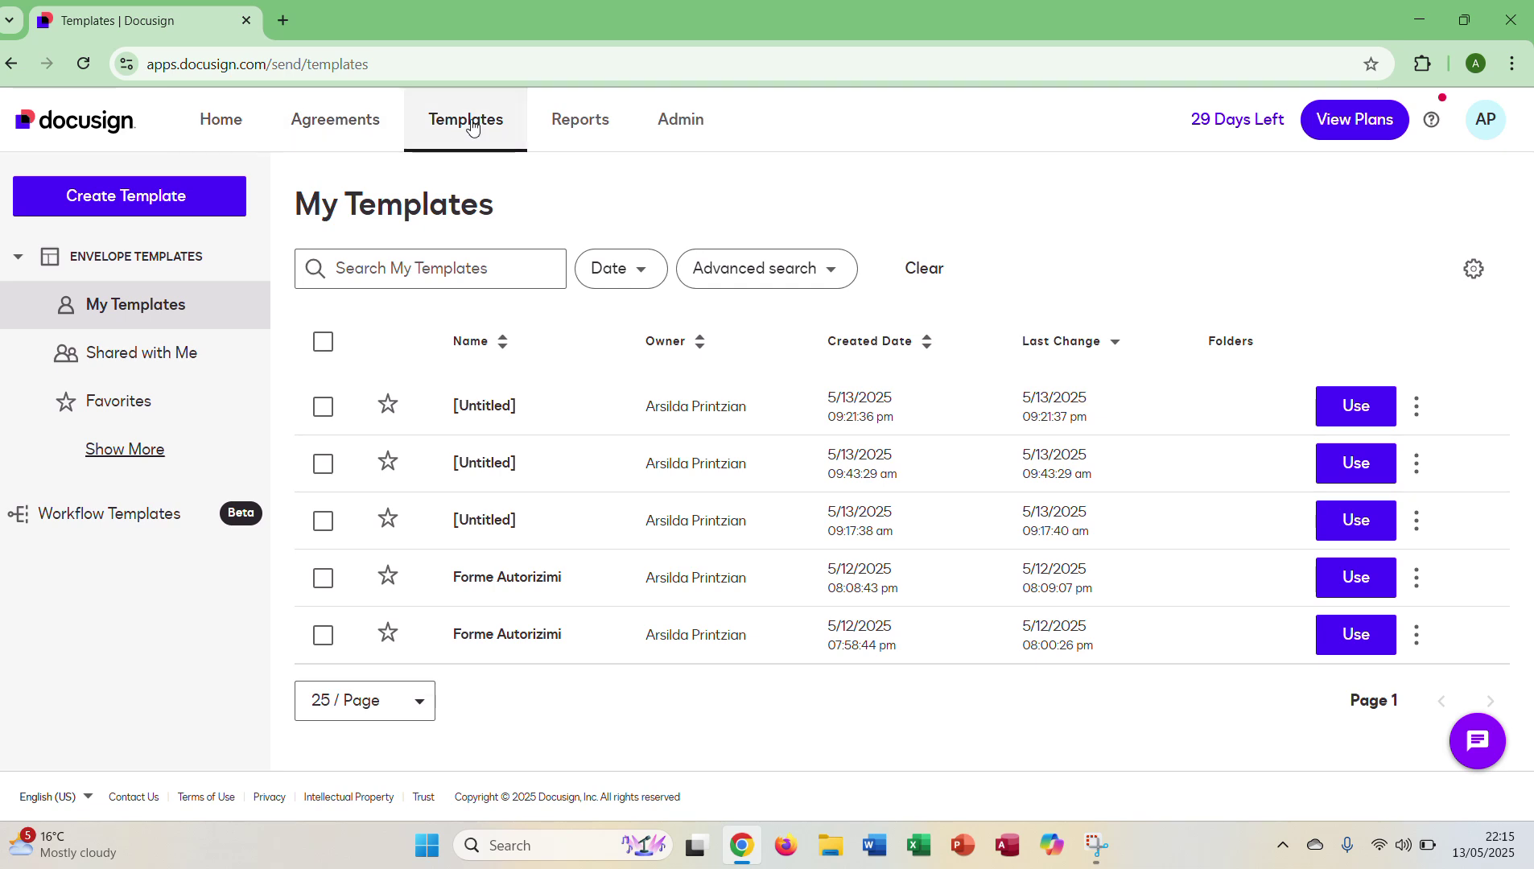
# Step: Open the account's reports and look through the charts on My dashboard
pyautogui.click(576, 115)
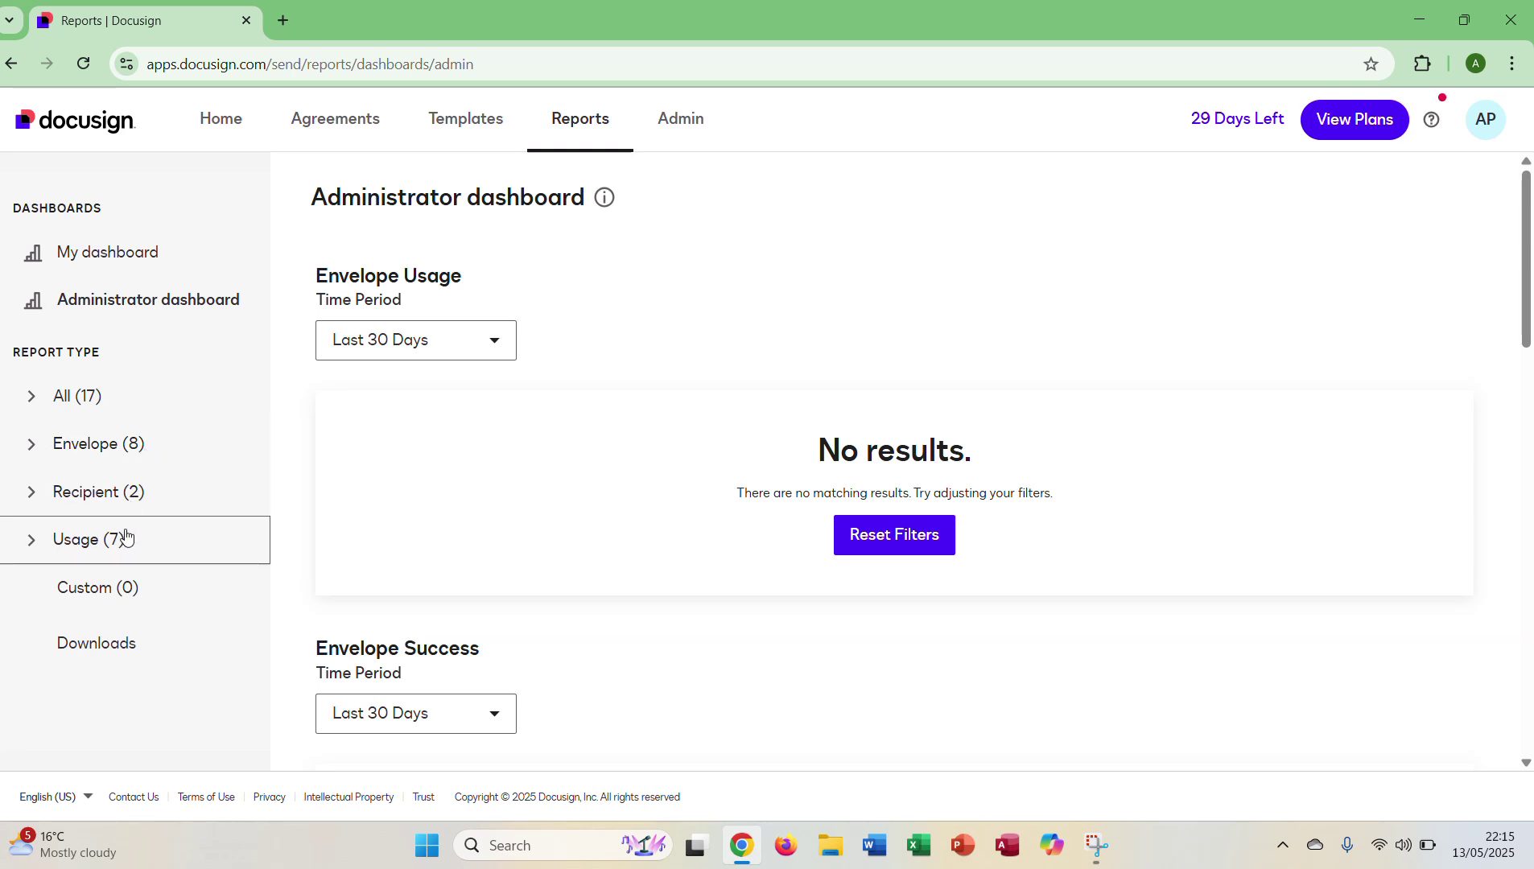
pyautogui.click(165, 270)
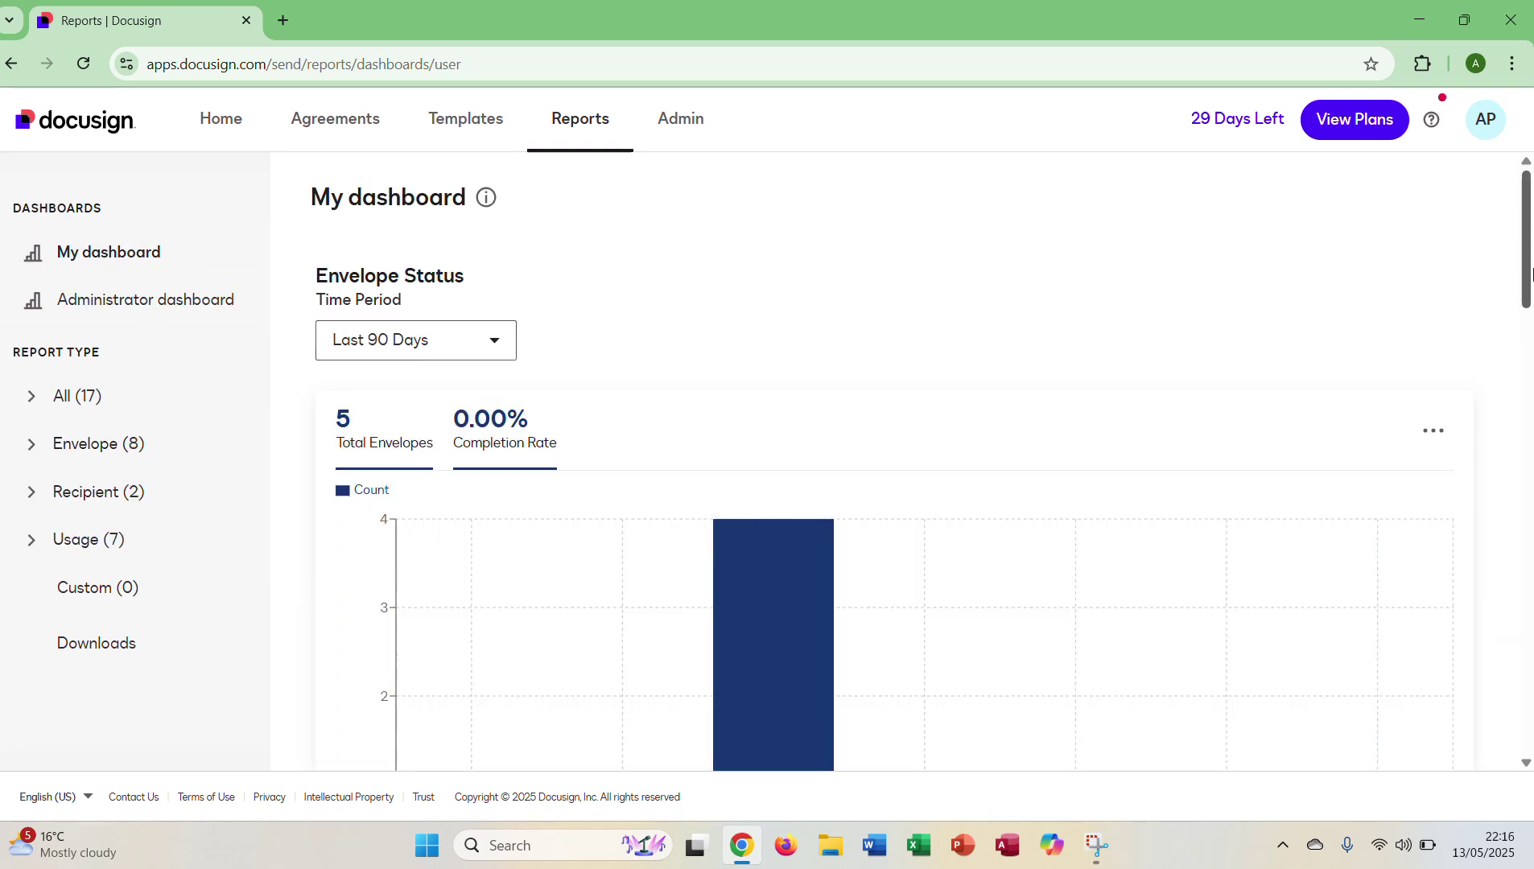
pyautogui.moveTo(1532, 202); pyautogui.dragTo(1521, 454)
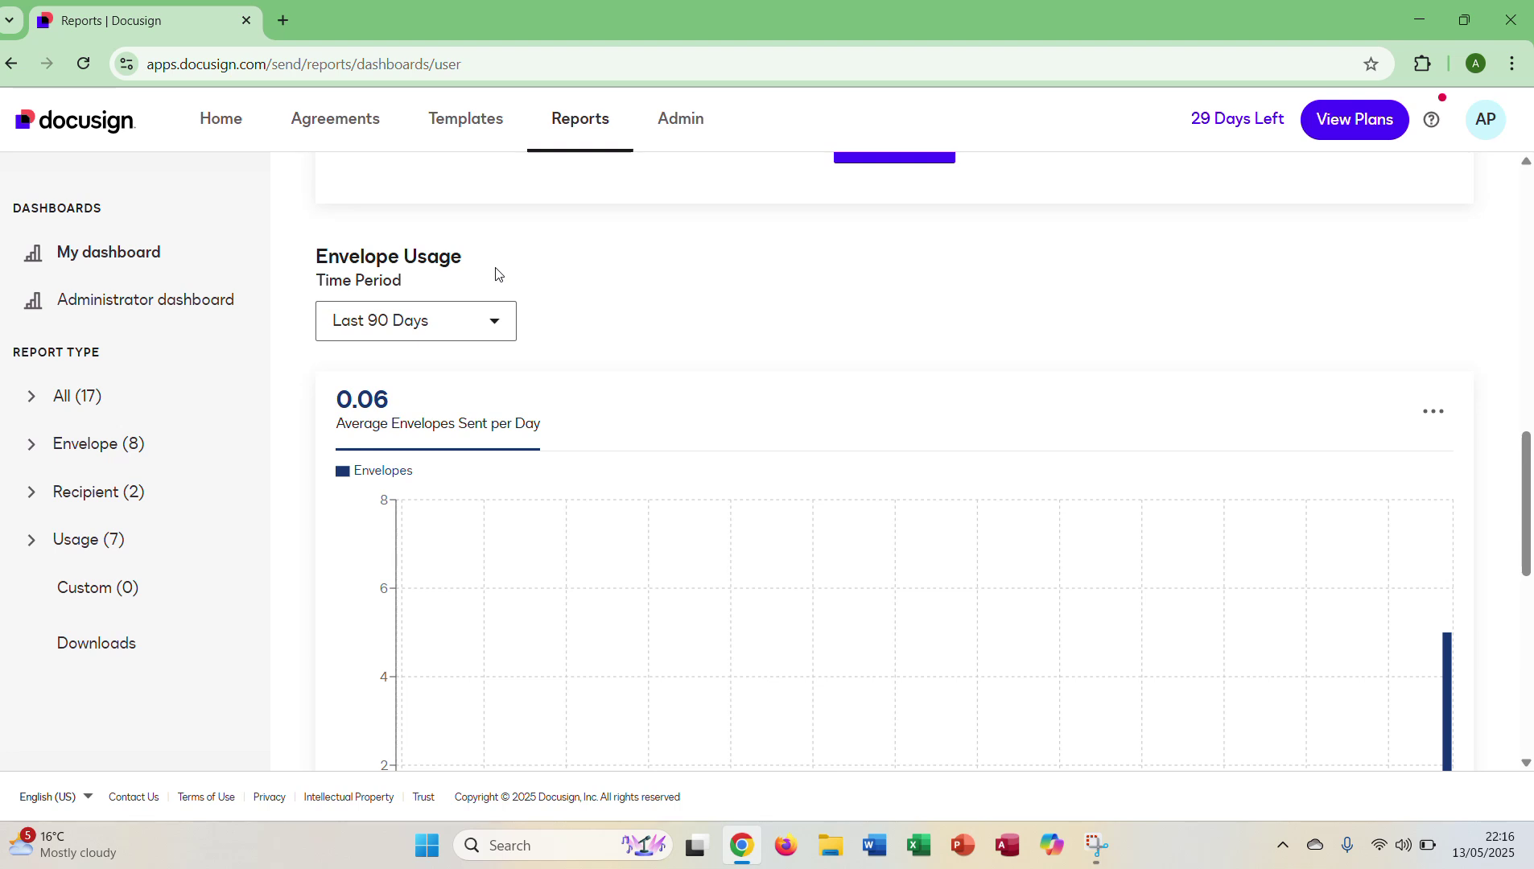
pyautogui.moveTo(1528, 469); pyautogui.dragTo(1508, 233)
# Step: Review the available report types in the Envelope and Recipient categories
pyautogui.click(139, 451)
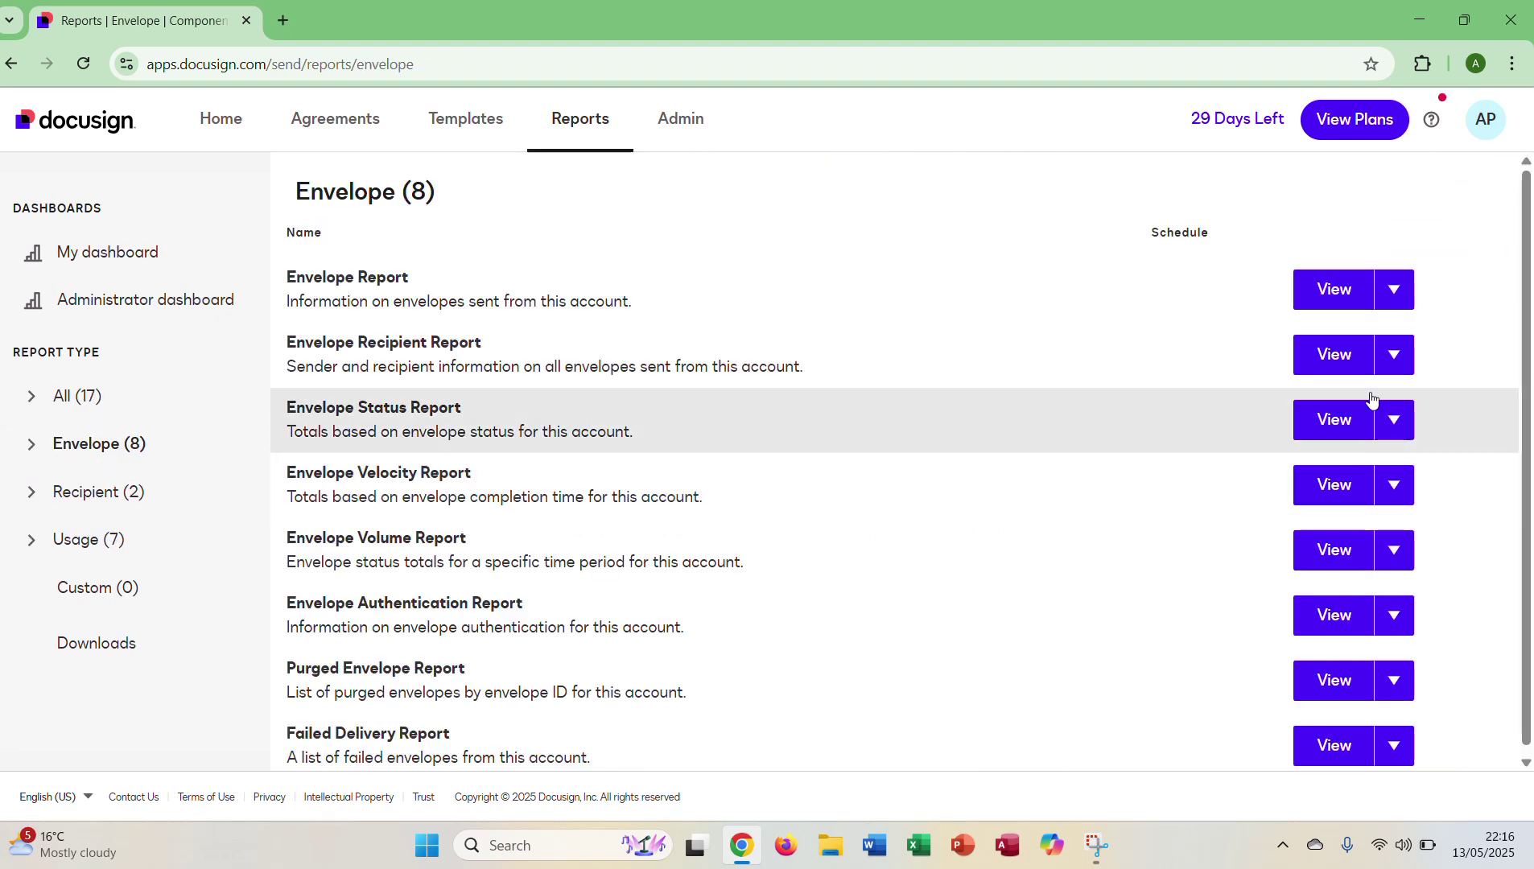
pyautogui.scroll(-1, 1366, 376)
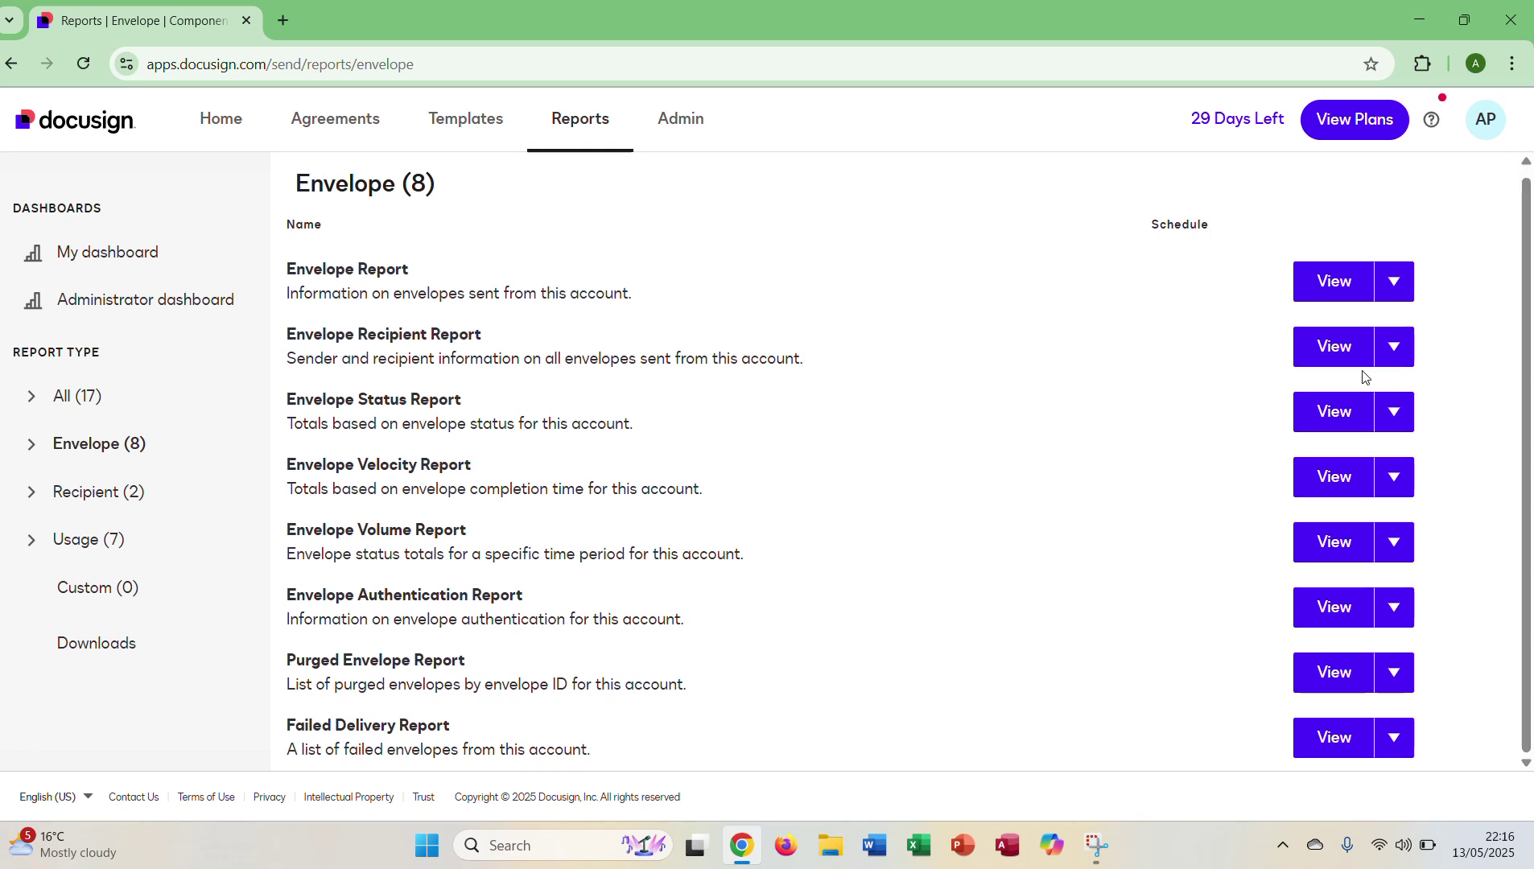
pyautogui.click(133, 493)
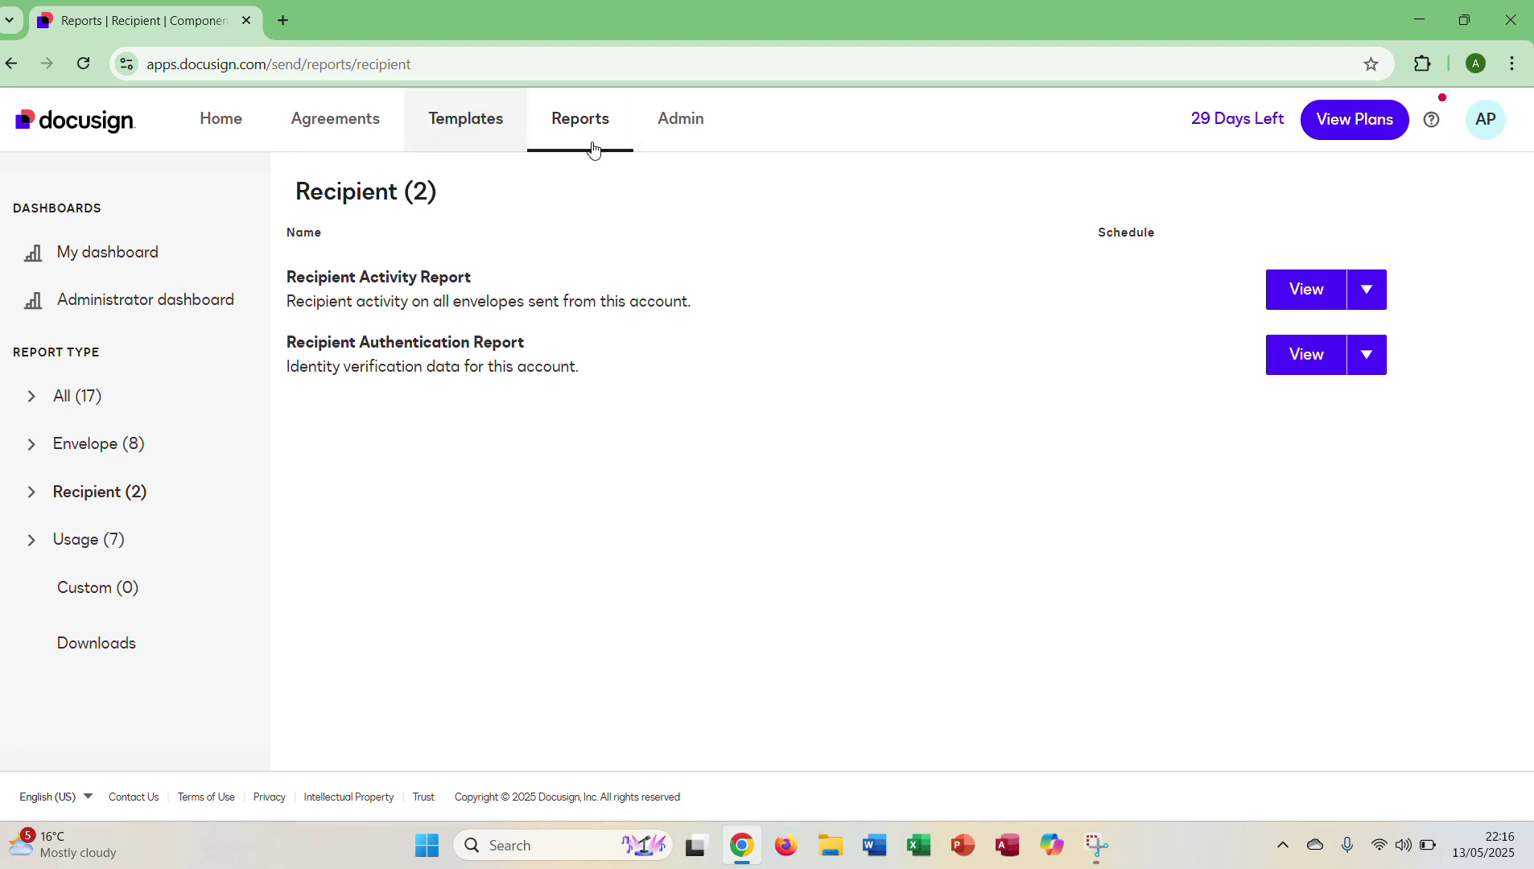
# Step: Return to the home page and open the account's profile management page to view the personal profile settings
pyautogui.click(220, 137)
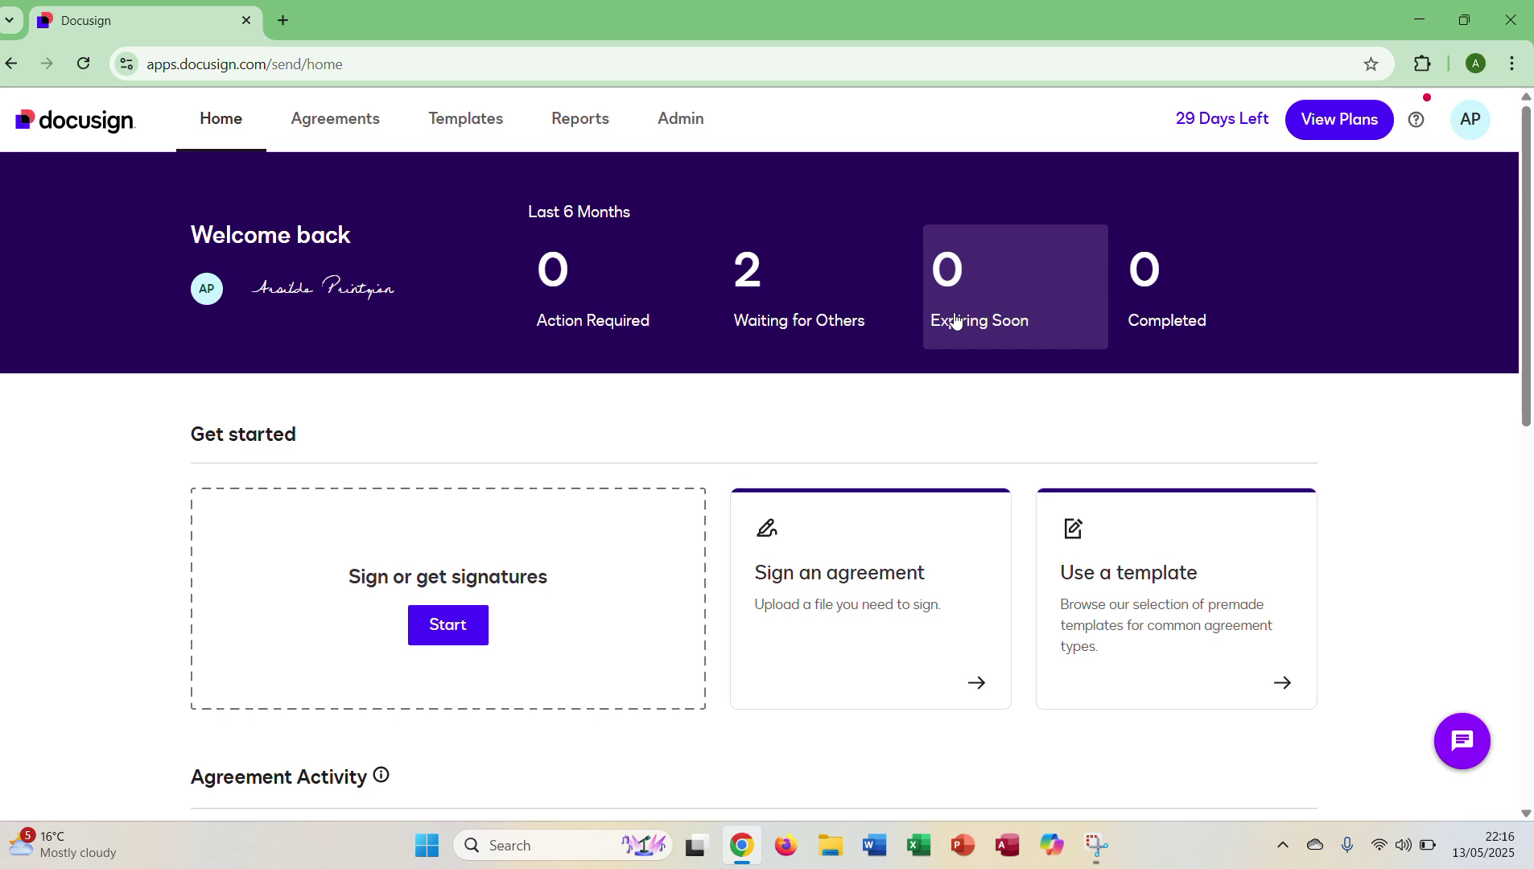
pyautogui.click(1487, 124)
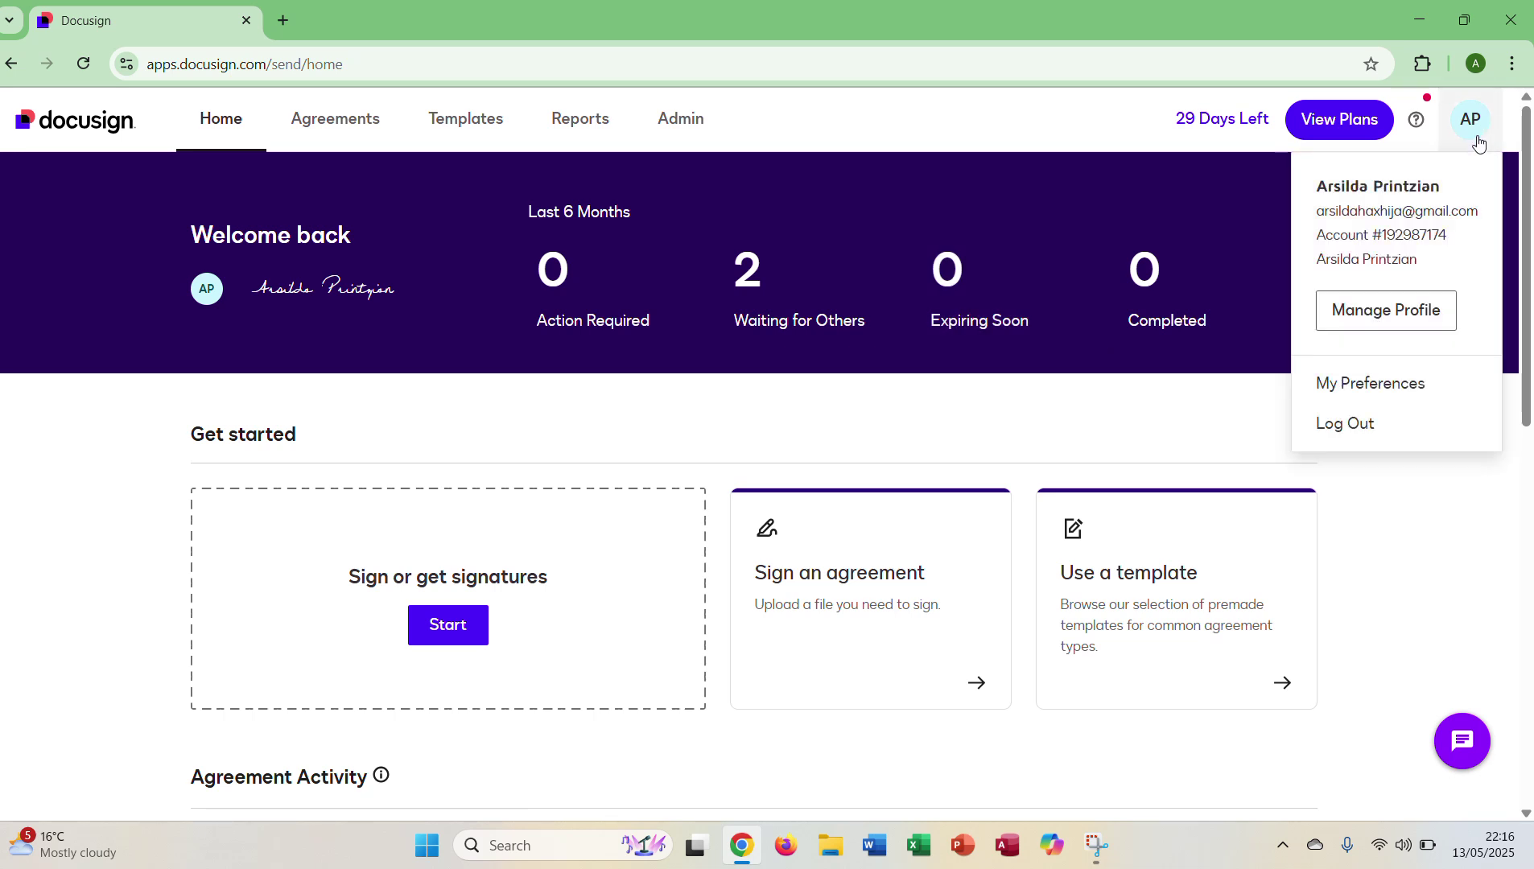
pyautogui.click(1397, 319)
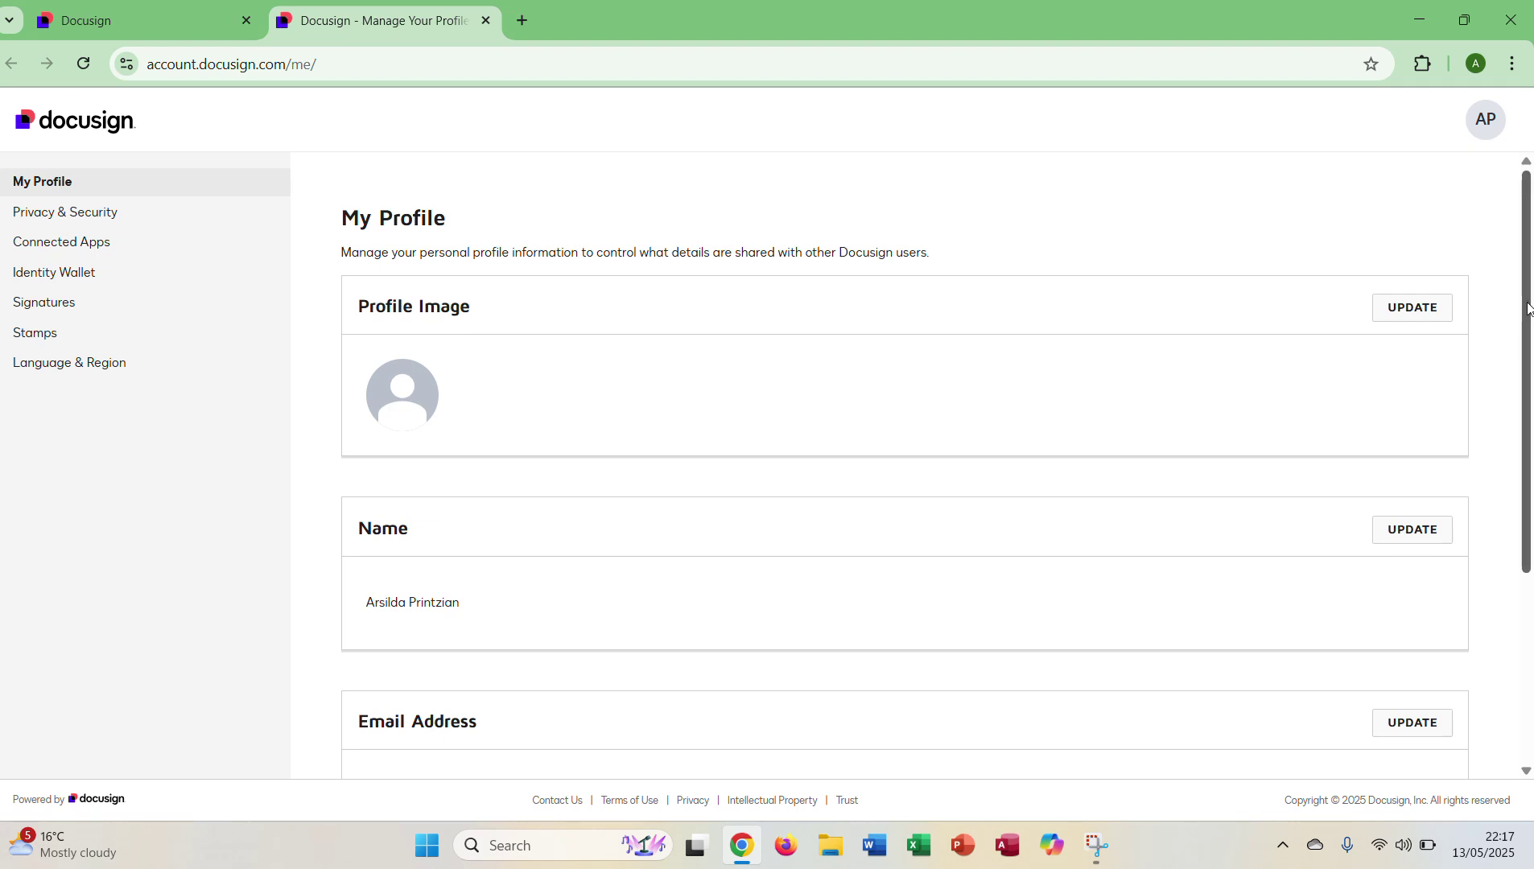
pyautogui.moveTo(1532, 280); pyautogui.dragTo(1532, 224)
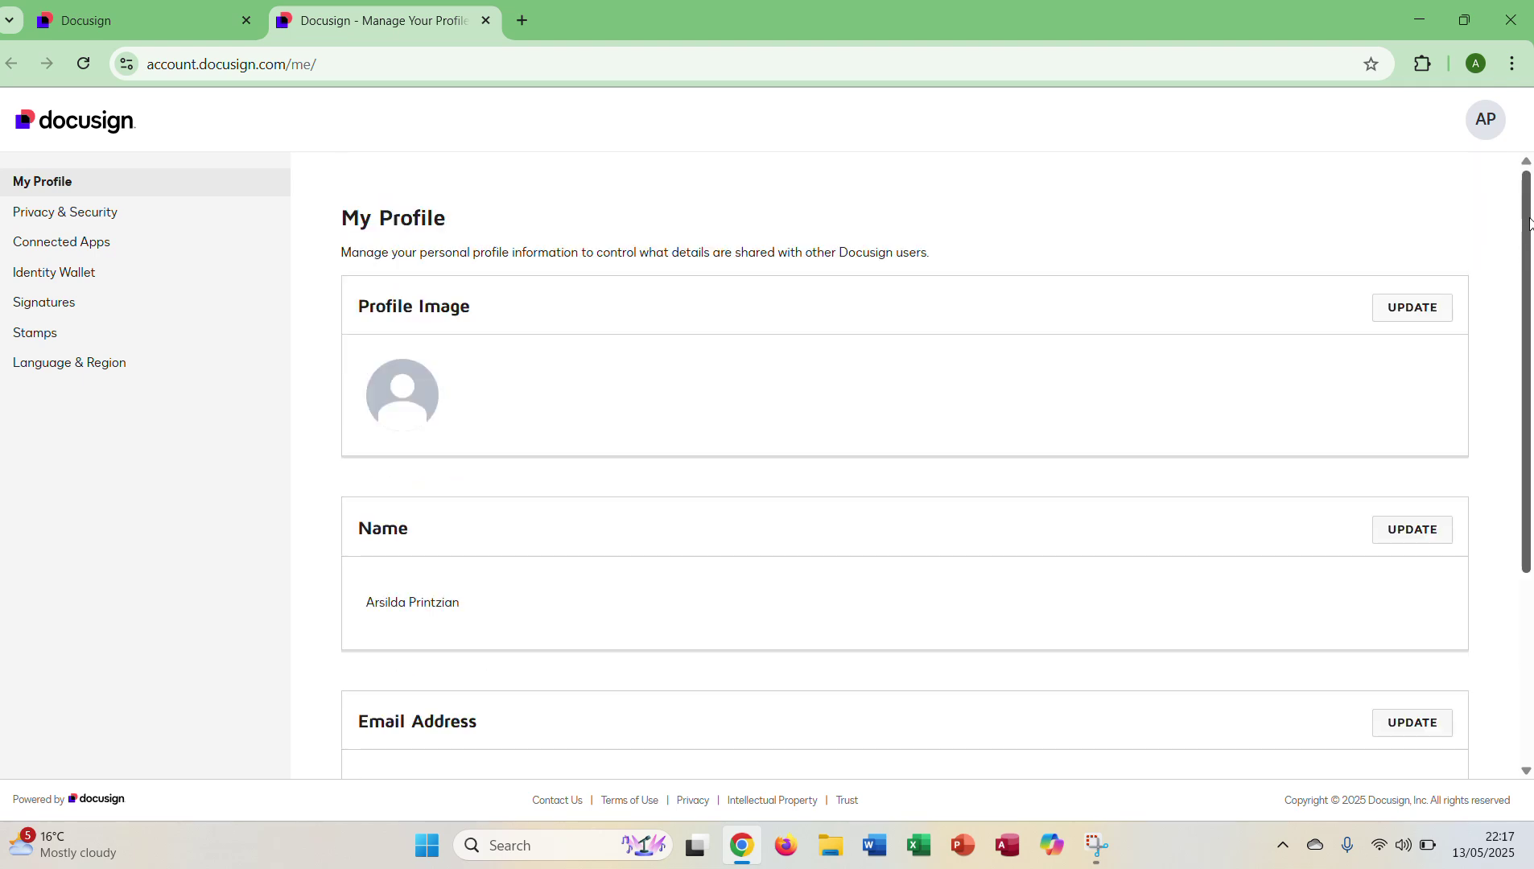